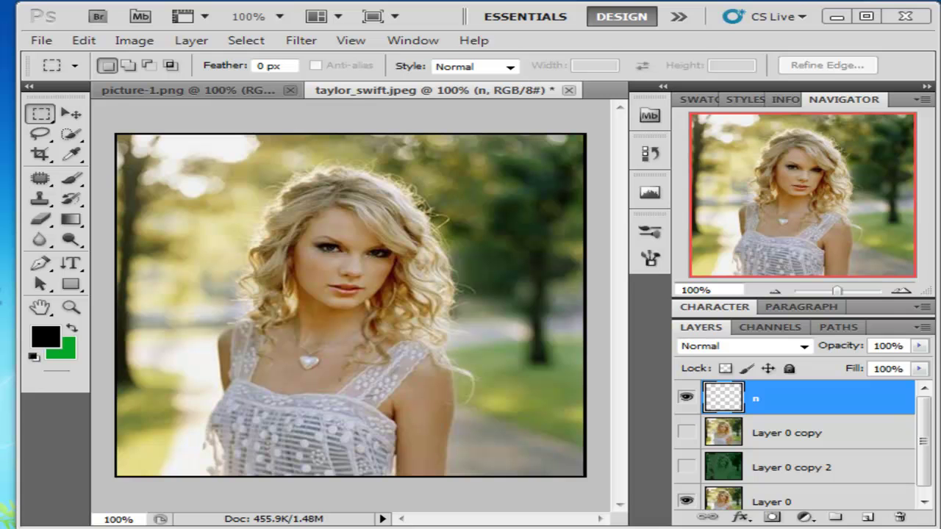
Step: Compare the bright Layer 0 copy and the green Layer 0 copy 2 variants by toggling their visibility
{"action": "left_click", "coordinate": [686, 437]}
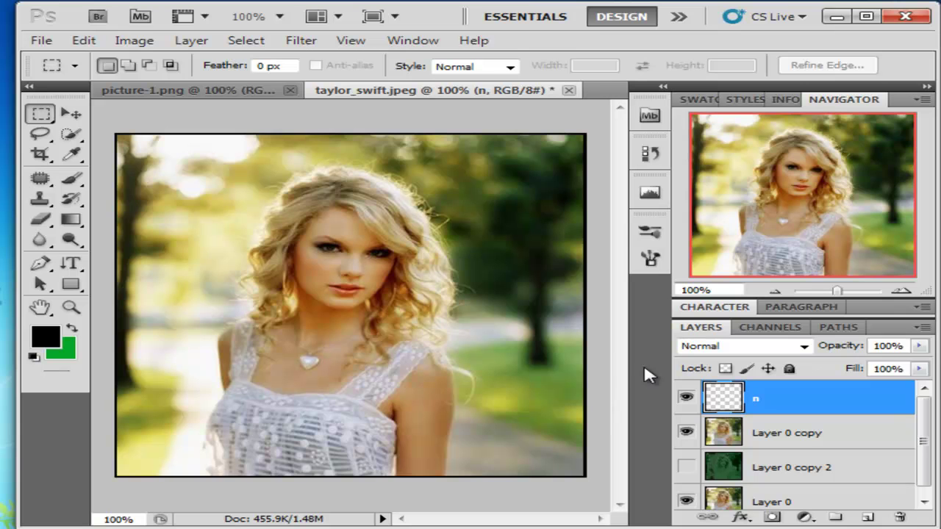
{"action": "left_click", "coordinate": [686, 436]}
{"action": "left_click", "coordinate": [686, 437]}
{"action": "left_click", "coordinate": [687, 437]}
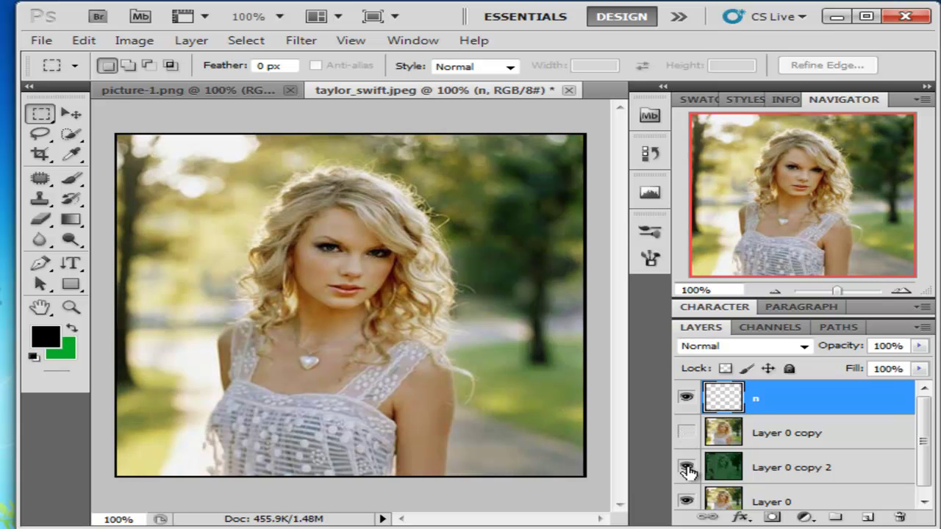
{"action": "left_click", "coordinate": [687, 469]}
{"action": "left_click", "coordinate": [686, 469]}
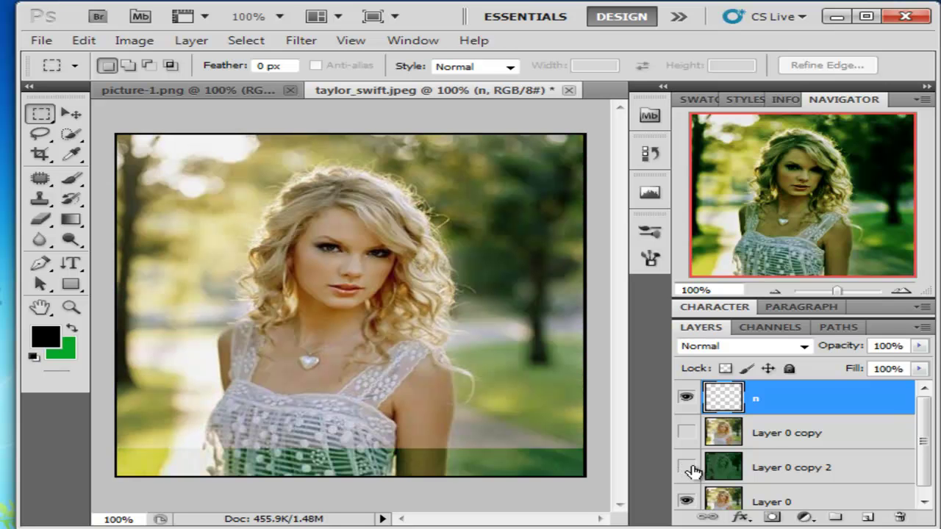
{"action": "left_click", "coordinate": [688, 434]}
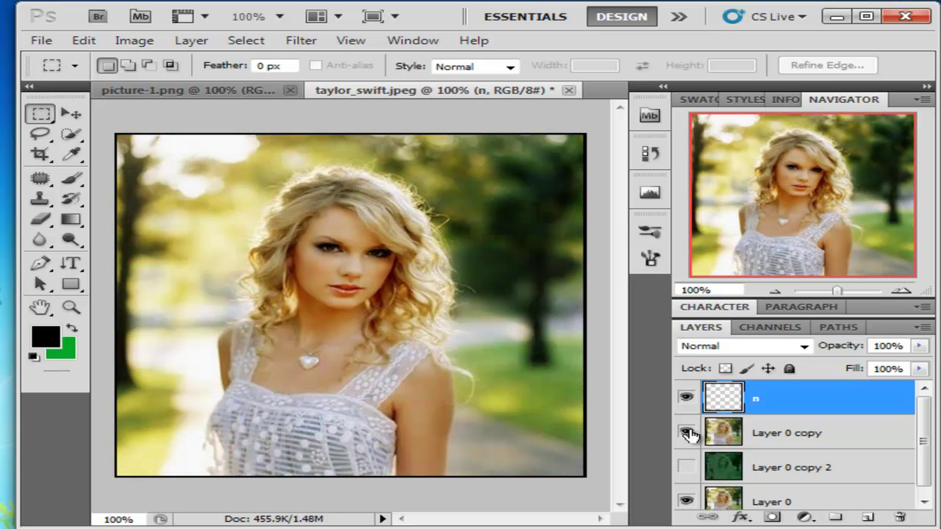
Step: Delete Layer 0 copy and make Layer 0 the active layer
{"action": "left_click", "coordinate": [782, 437]}
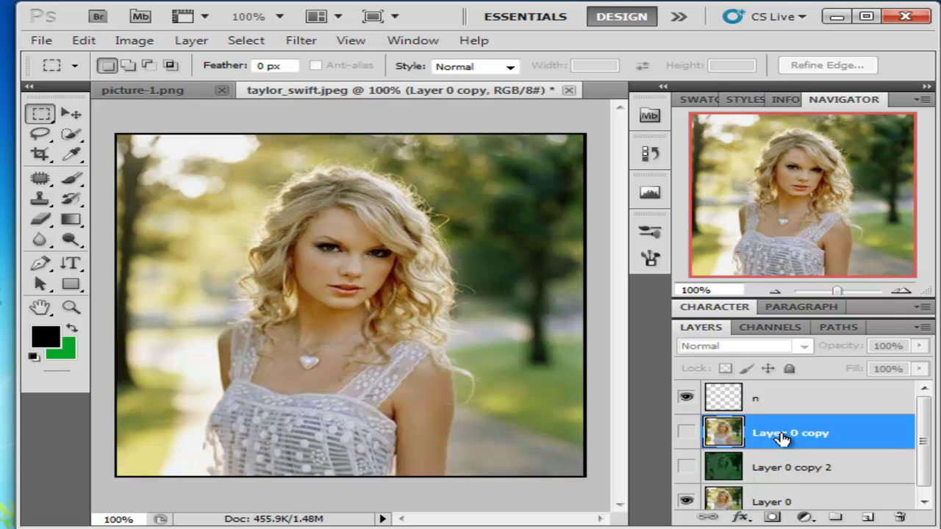
{"action": "key", "text": "Delete"}
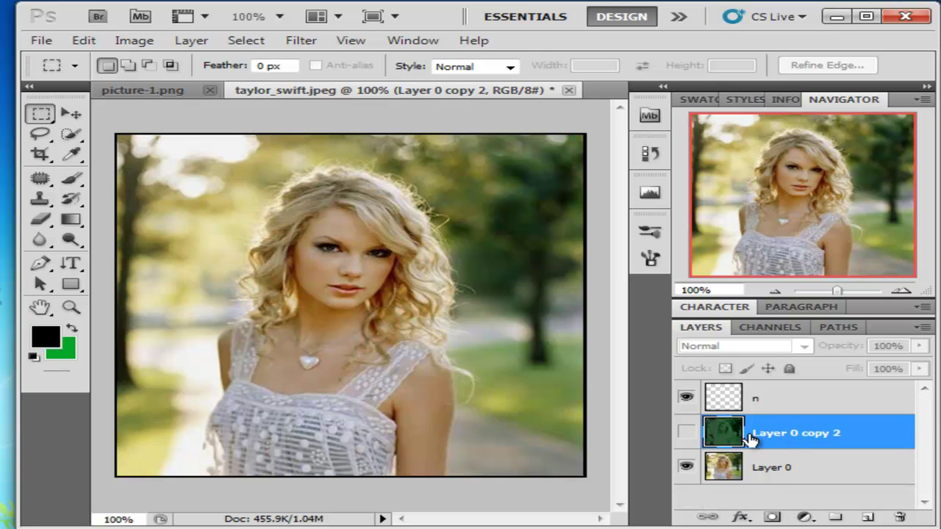
{"action": "left_click", "coordinate": [757, 477]}
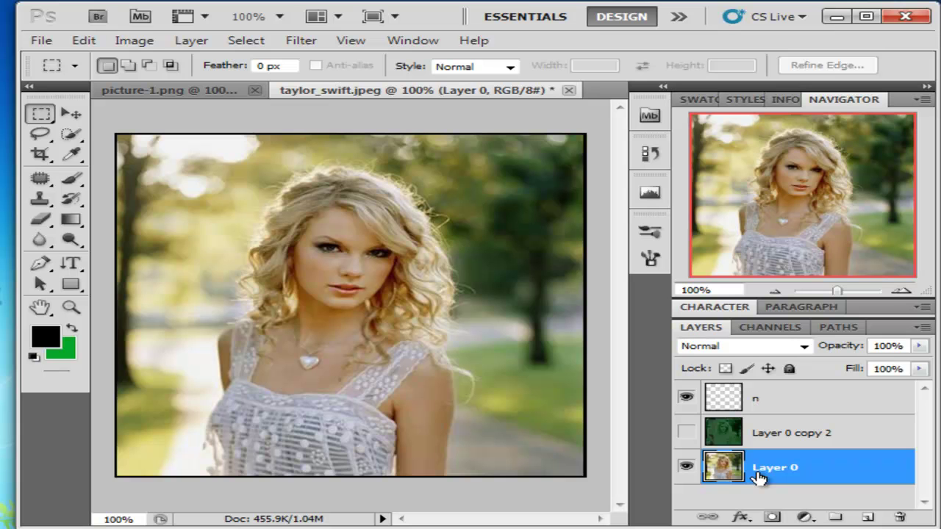
Step: Duplicate Layer 0 with Ctrl+J into a new Layer 0 copy
{"action": "key", "text": "ctrl+j"}
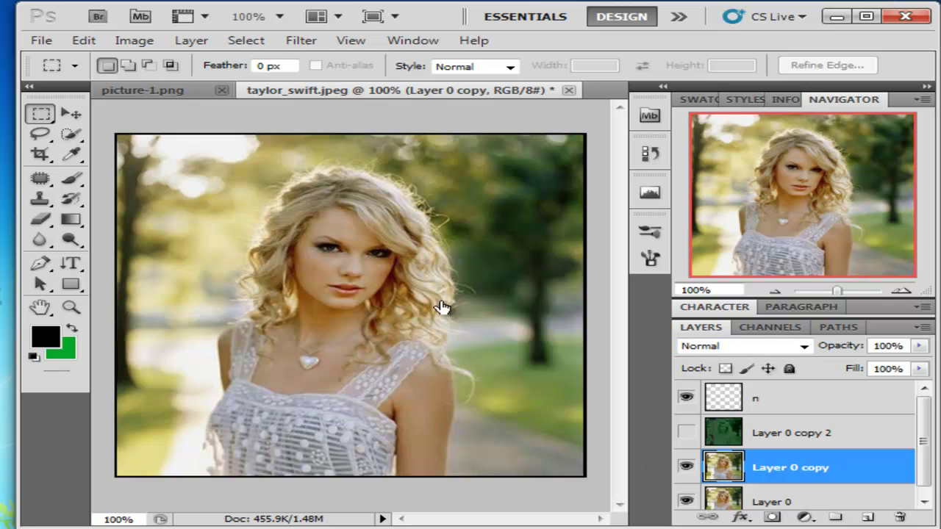
Step: Apply a Gaussian Blur with a 4-pixel radius to the new Layer 0 copy
{"action": "left_click", "coordinate": [303, 41]}
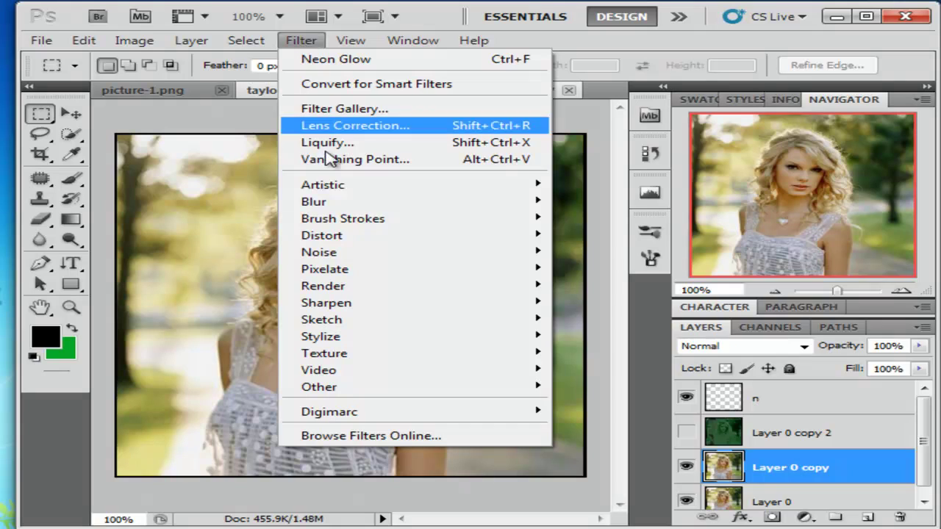
{"action": "mouse_move", "coordinate": [337, 211]}
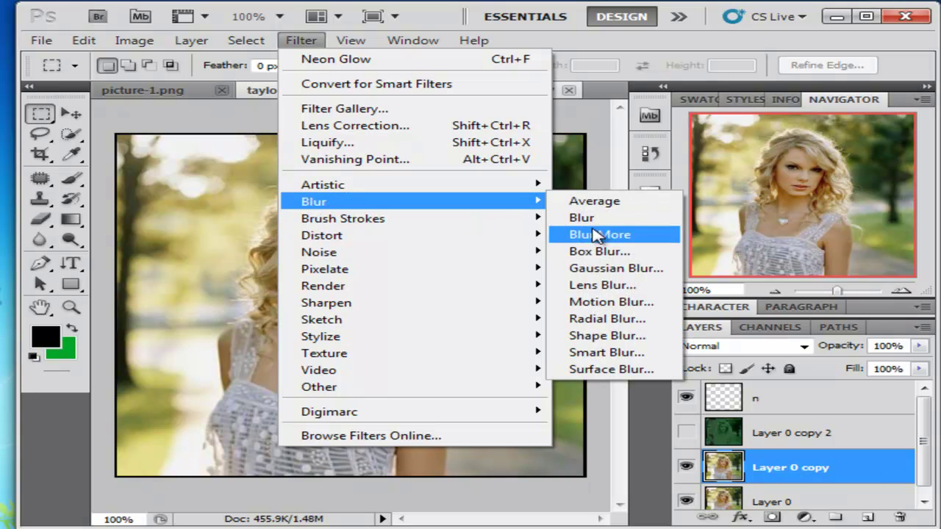
{"action": "left_click", "coordinate": [592, 276]}
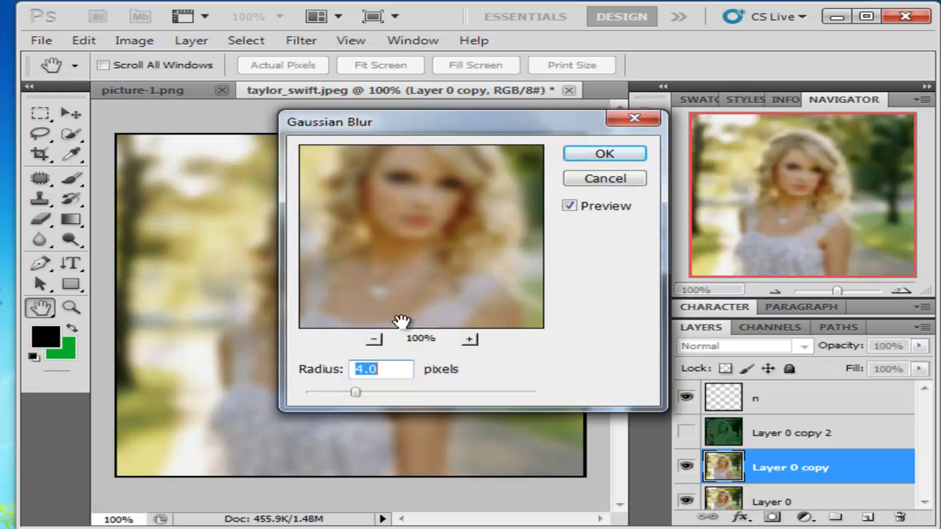
{"action": "left_click_drag", "start_coordinate": [412, 131], "coordinate": [800, 142]}
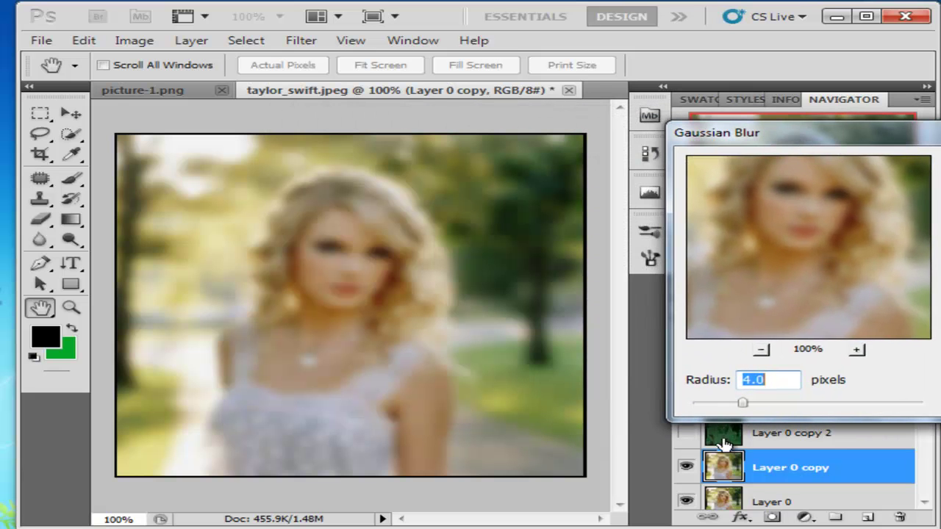
{"action": "mouse_move", "coordinate": [747, 403]}
{"action": "left_mouse_down"}
{"action": "mouse_move", "coordinate": [712, 402]}
{"action": "mouse_move", "coordinate": [735, 404]}
{"action": "left_mouse_up"}
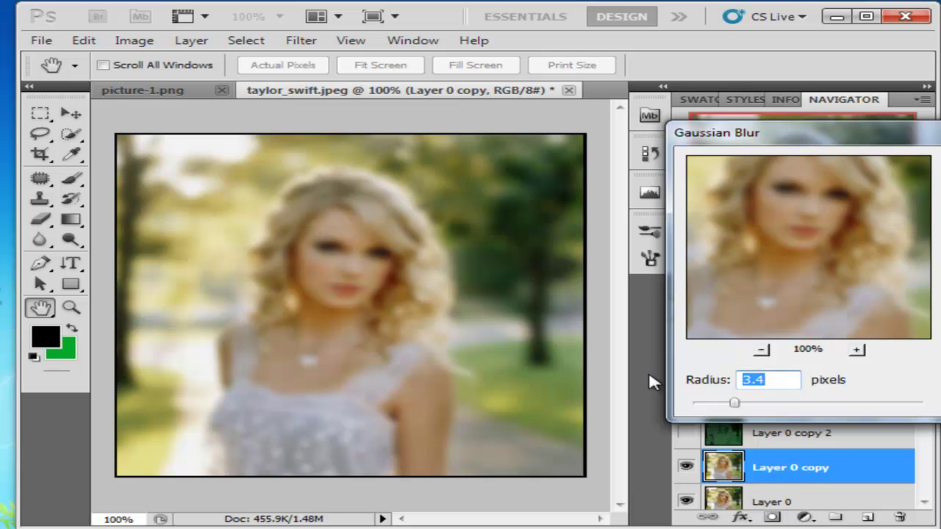
{"action": "type", "text": "40"}
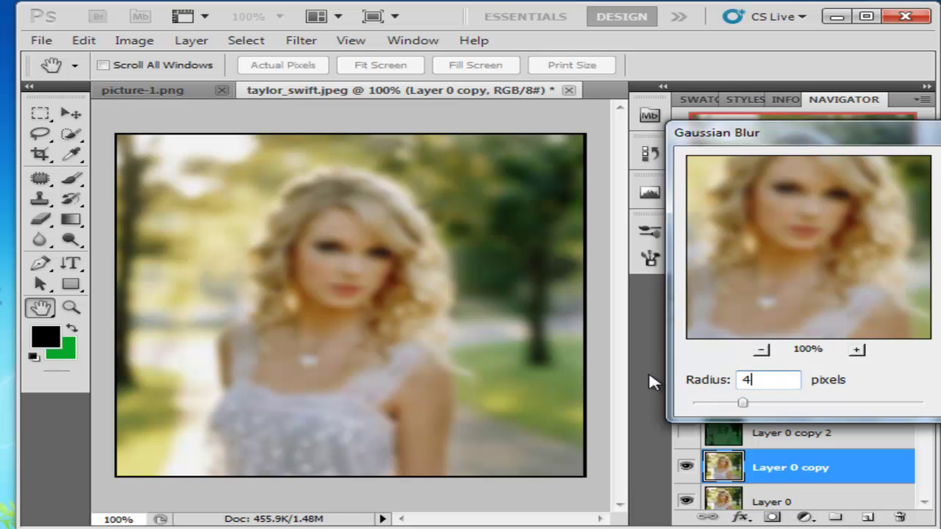
{"action": "key", "text": "BackSpace"}
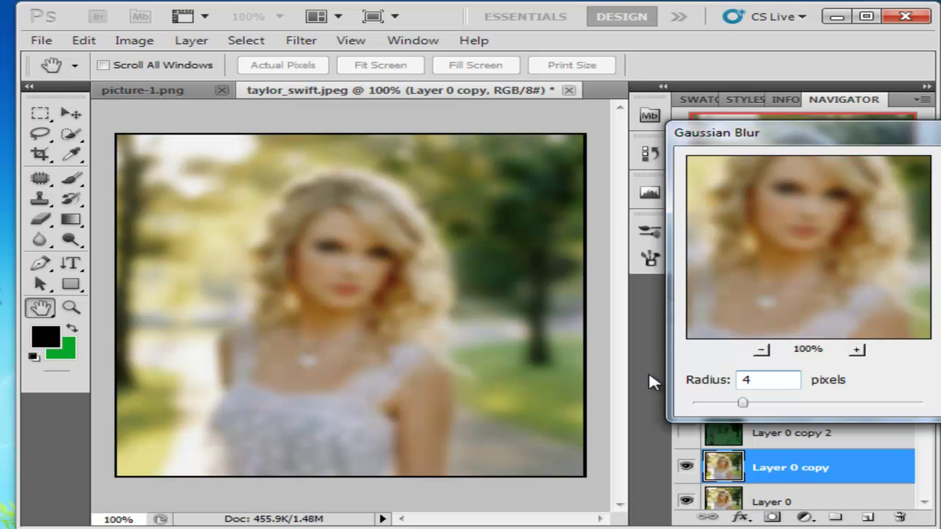
{"action": "key", "text": "Return"}
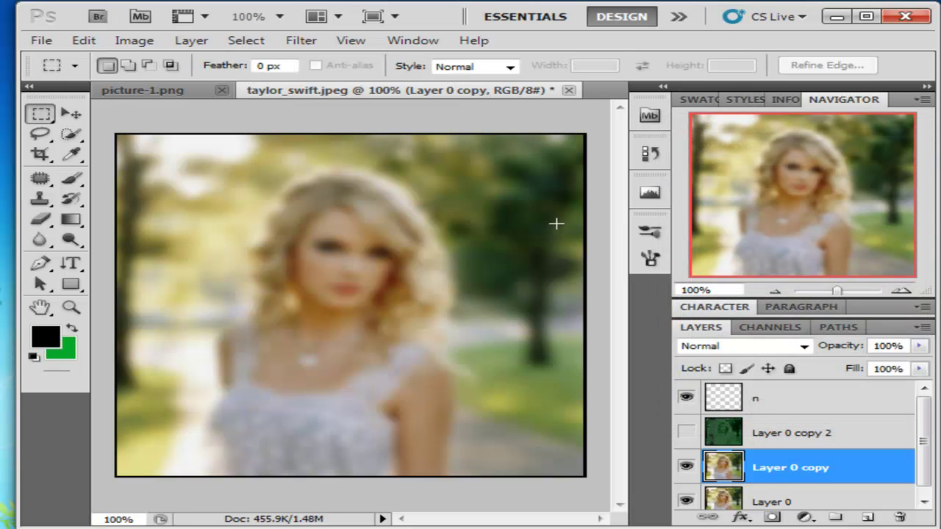
Step: Open Layer 0 copy's blending options and set its blend mode to Overlay
{"action": "double_click", "coordinate": [737, 473]}
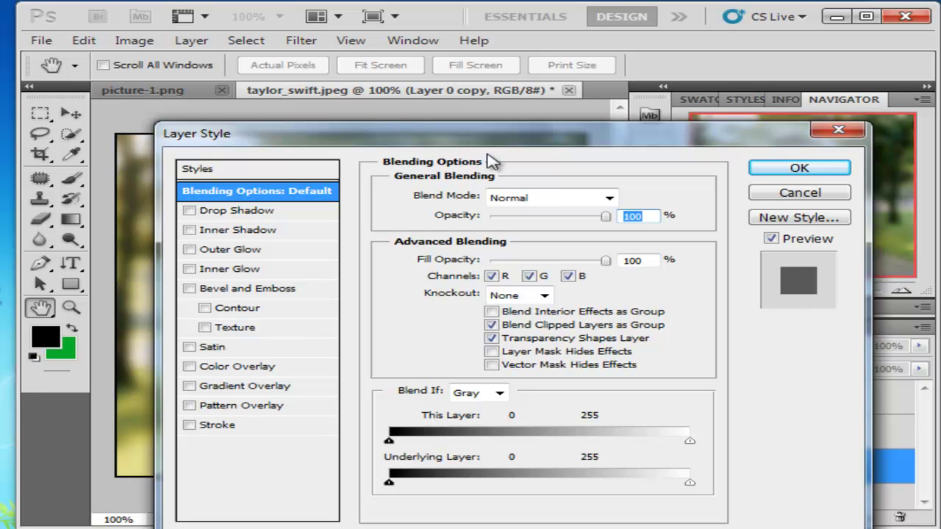
{"action": "left_click", "coordinate": [519, 199]}
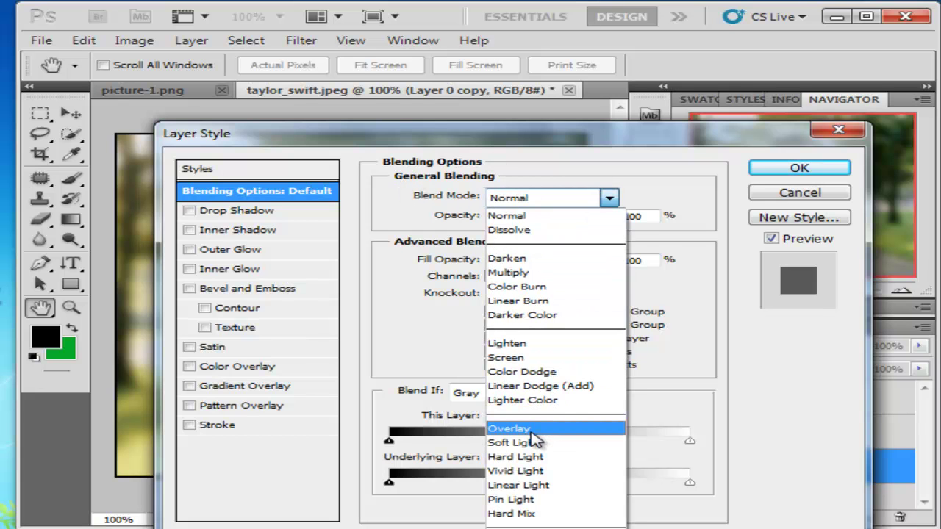
{"action": "left_click", "coordinate": [533, 434]}
{"action": "left_click_drag", "start_coordinate": [222, 145], "coordinate": [216, 426]}
{"action": "left_click_drag", "start_coordinate": [322, 445], "coordinate": [508, 113]}
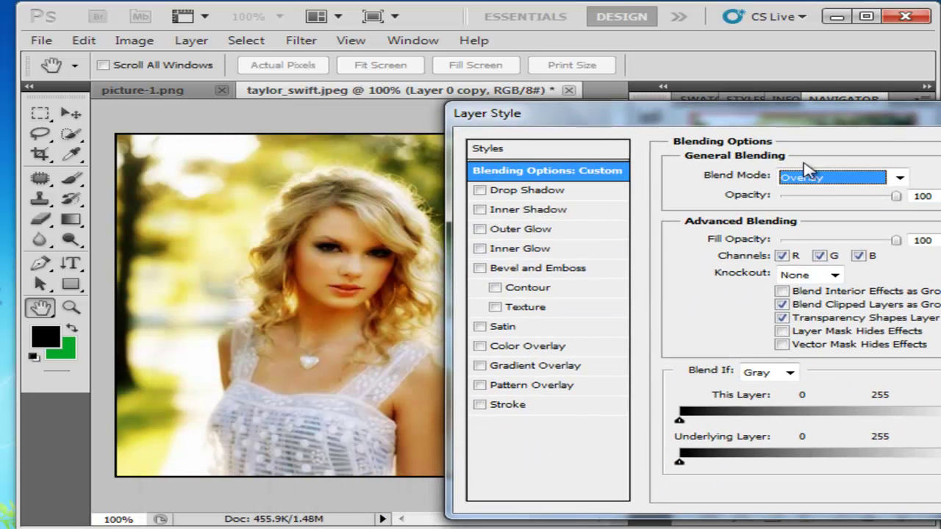
Step: Try the Lighten and Screen blend modes, then settle on Overlay and confirm
{"action": "left_click", "coordinate": [808, 175]}
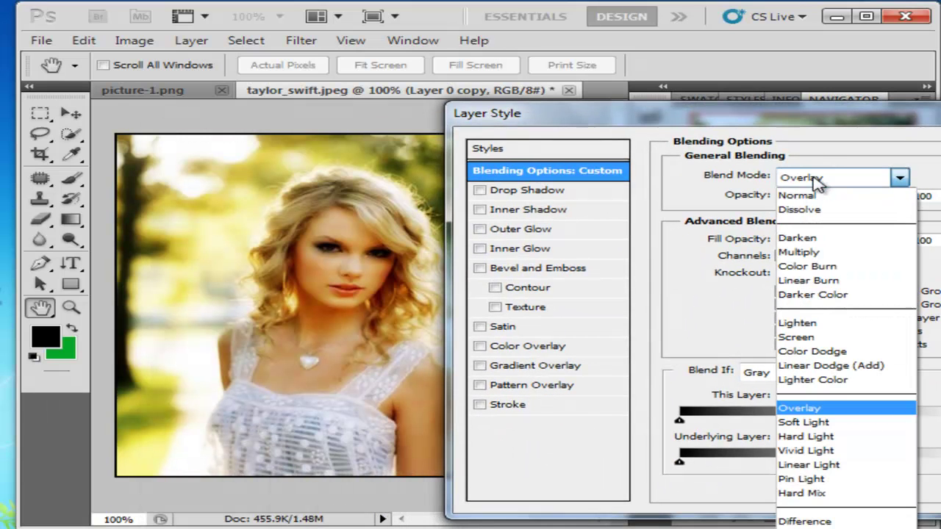
{"action": "left_click", "coordinate": [798, 324]}
{"action": "left_click", "coordinate": [820, 178]}
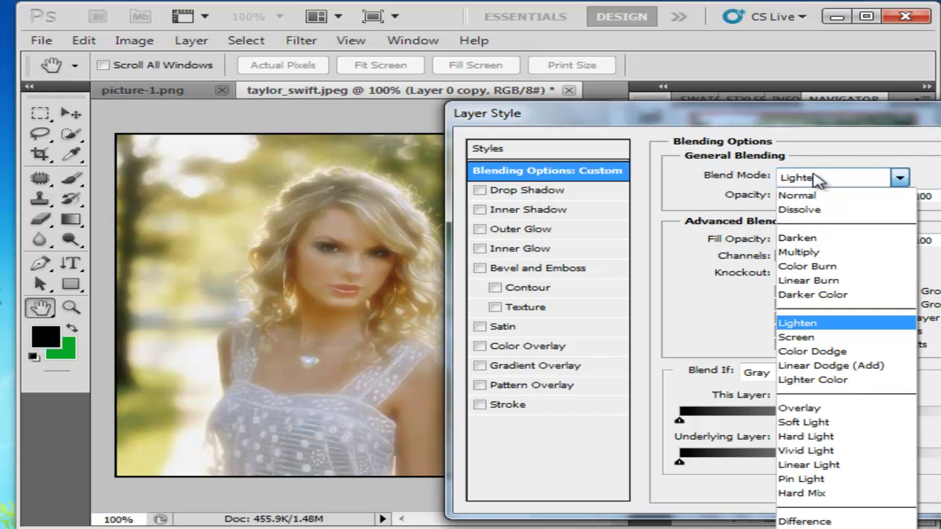
{"action": "left_click", "coordinate": [820, 337]}
{"action": "key", "text": "Down"}
{"action": "key", "text": "Down"}
{"action": "key", "text": "Down"}
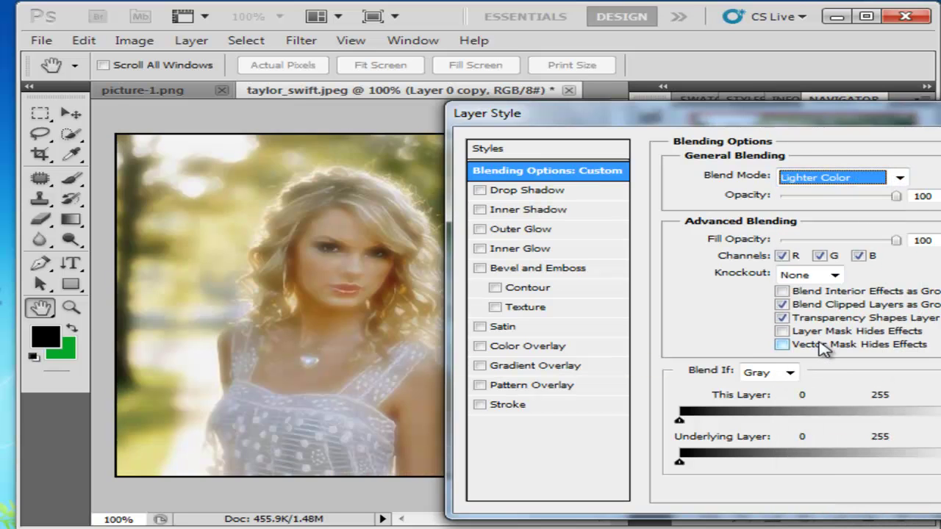
{"action": "key", "text": "Up"}
{"action": "key", "text": "Down"}
{"action": "key", "text": "Down"}
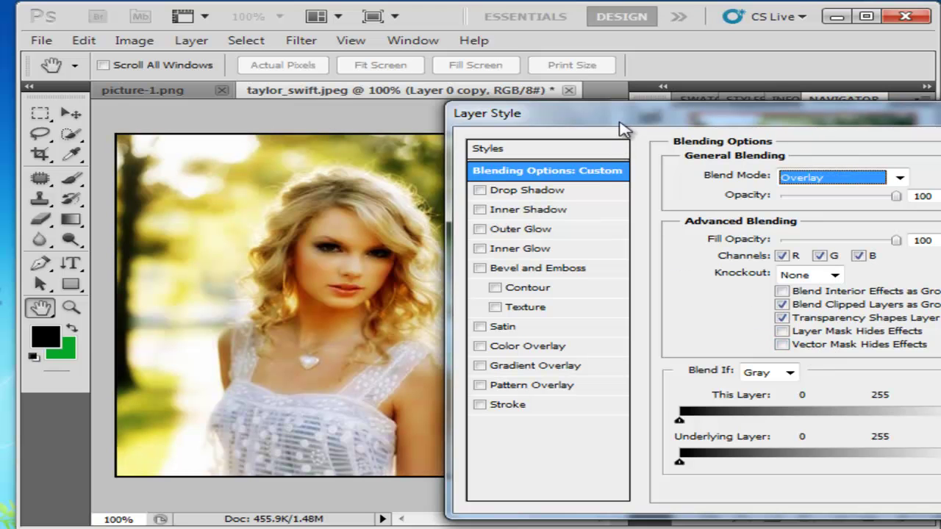
{"action": "left_click_drag", "start_coordinate": [621, 128], "coordinate": [282, 130]}
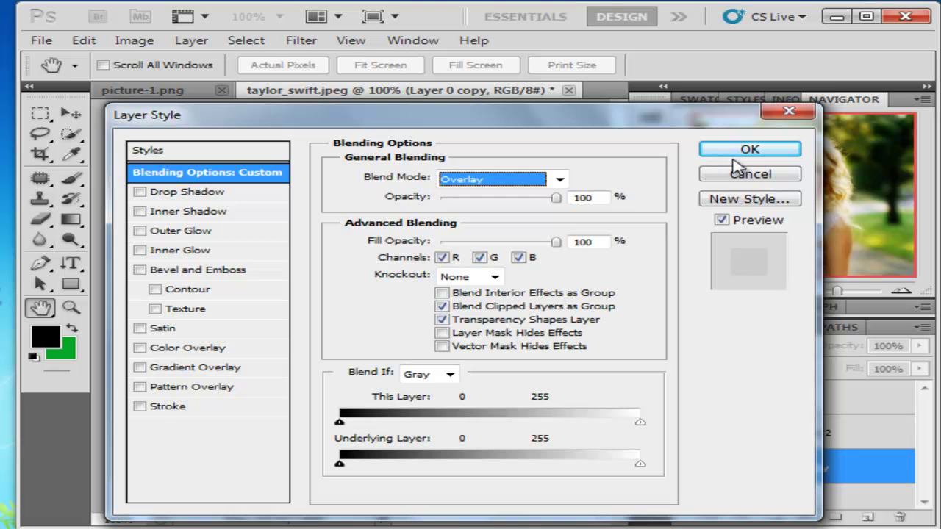
{"action": "left_click", "coordinate": [745, 151]}
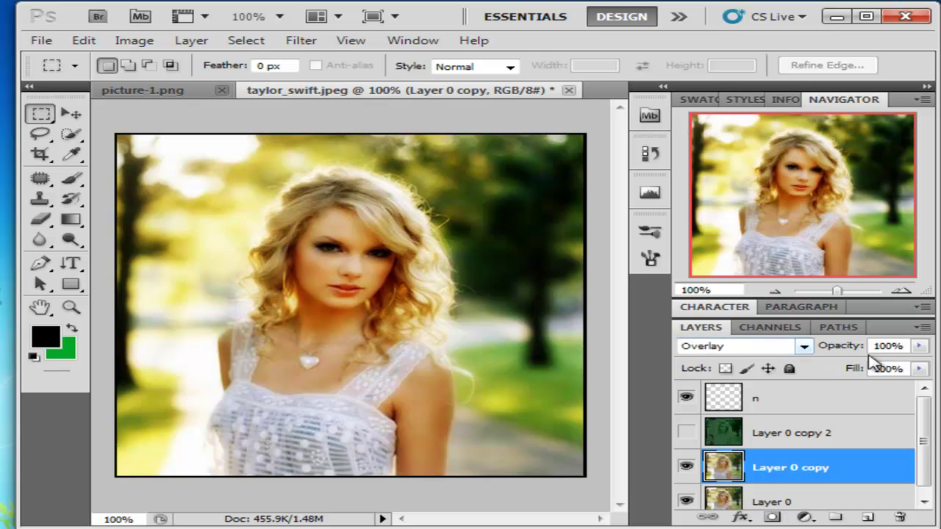
{"action": "left_click", "coordinate": [919, 346]}
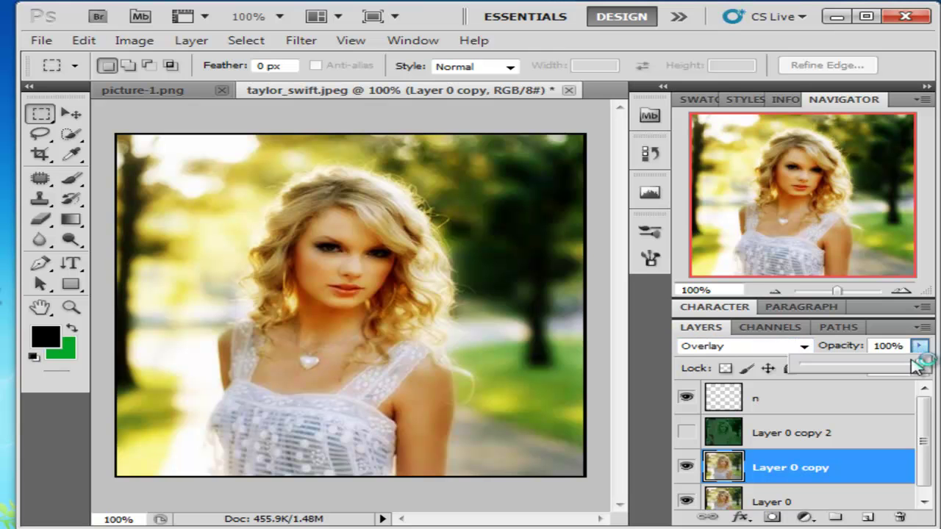
{"action": "left_click_drag", "start_coordinate": [919, 364], "coordinate": [861, 364]}
{"action": "left_click", "coordinate": [905, 349]}
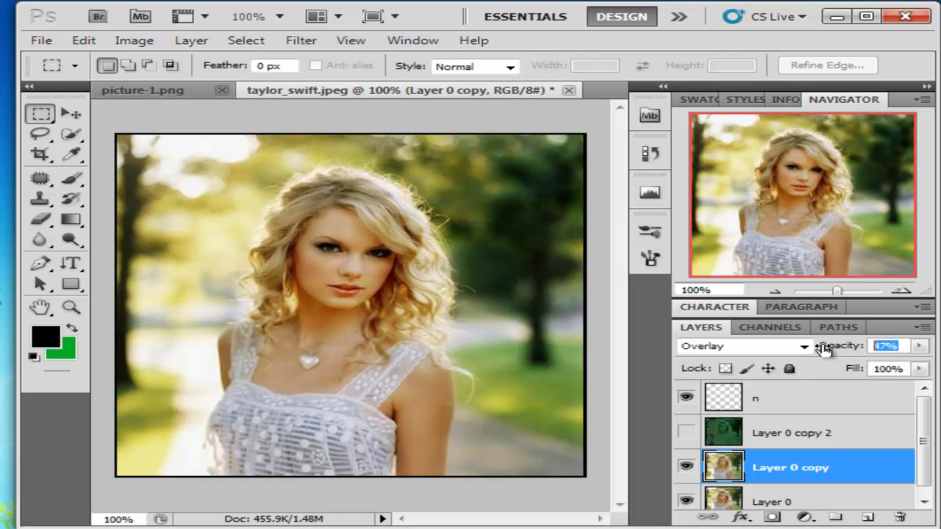
{"action": "type", "text": "50"}
{"action": "key", "text": "Return"}
{"action": "double_click", "coordinate": [880, 345]}
{"action": "type", "text": "70"}
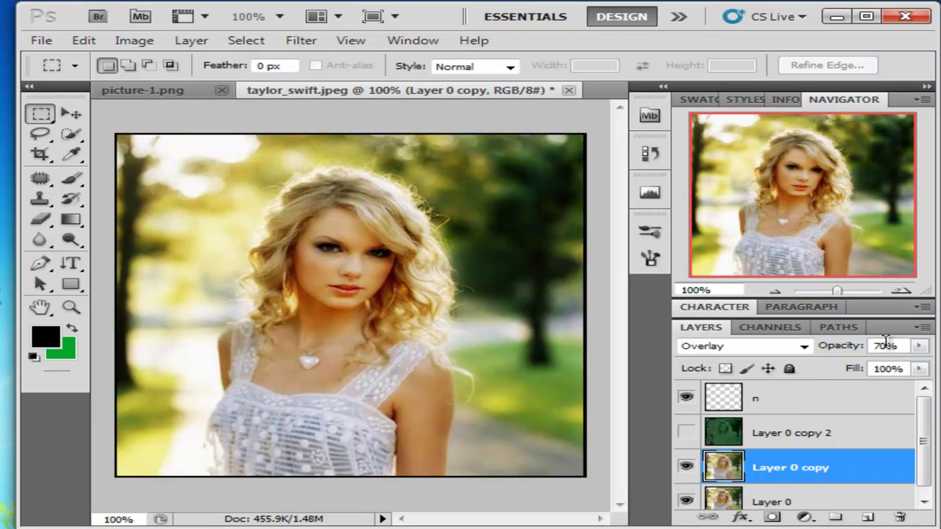
{"action": "key", "text": "Return"}
{"action": "type", "text": "100"}
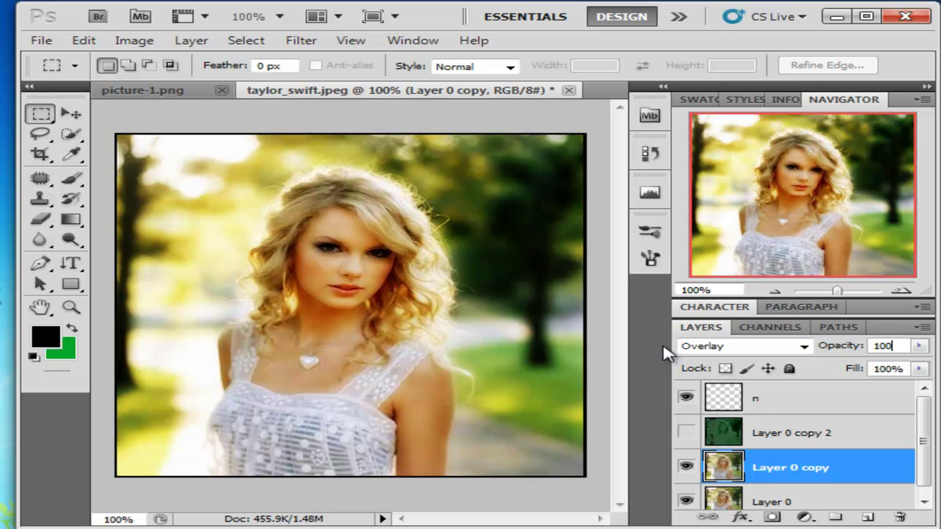
Step: Hide Layer 0 copy and Layer 0 copy 2, then duplicate Layer 0 into Layer 0 copy 3
{"action": "left_click", "coordinate": [685, 468]}
{"action": "left_click", "coordinate": [686, 433]}
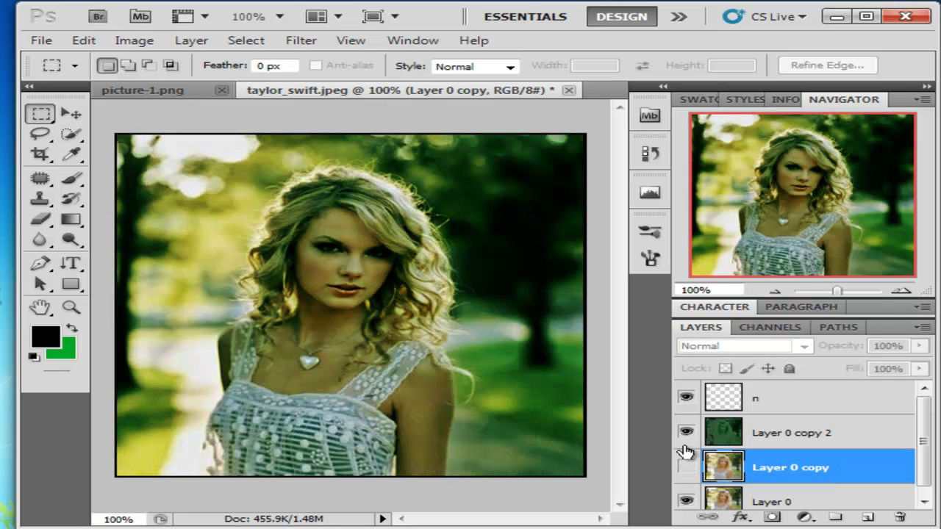
{"action": "left_click", "coordinate": [686, 433]}
{"action": "left_click", "coordinate": [730, 496]}
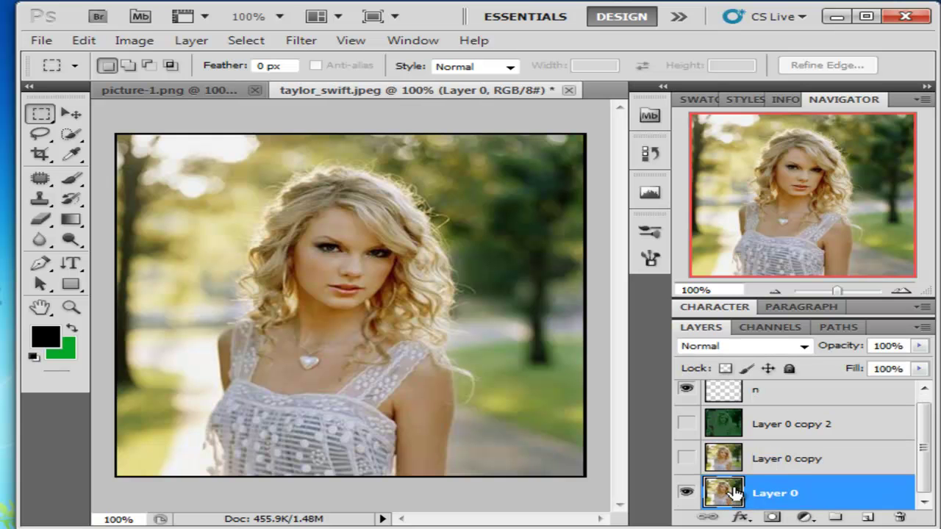
{"action": "key", "text": "ctrl+j"}
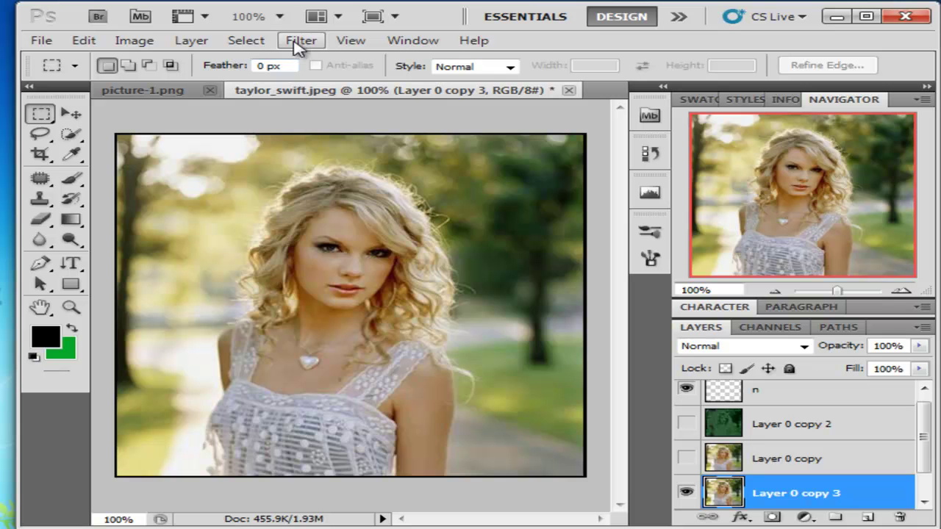
Step: Choose the Artistic > Neon Glow filter for Layer 0 copy 3
{"action": "left_click", "coordinate": [298, 43]}
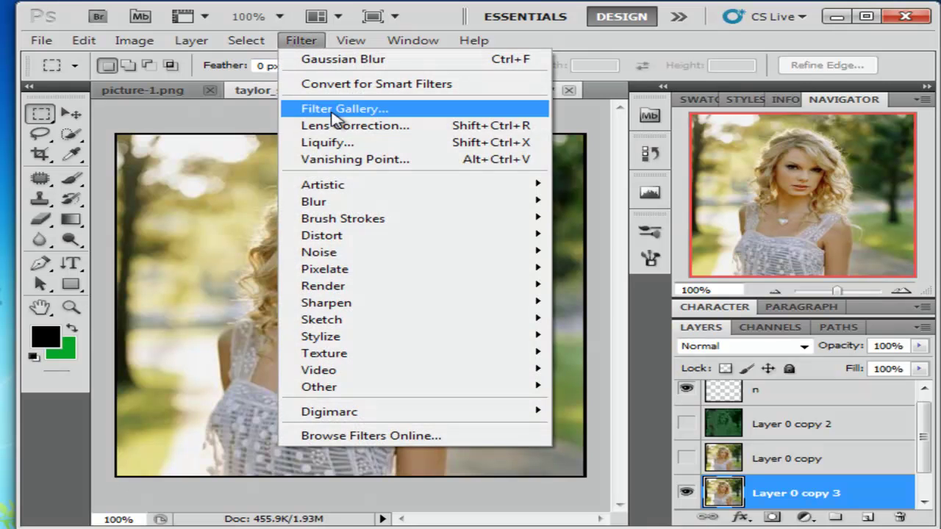
{"action": "mouse_move", "coordinate": [332, 189]}
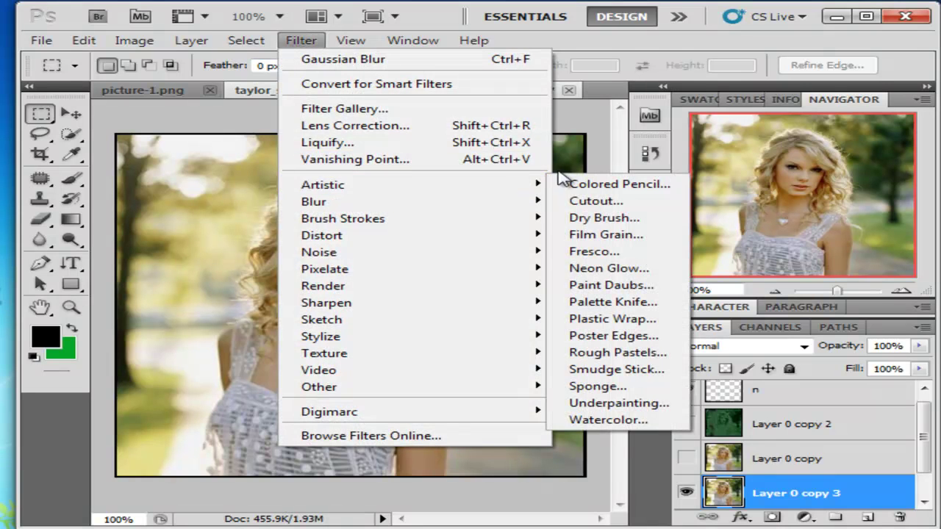
{"action": "left_click", "coordinate": [604, 269]}
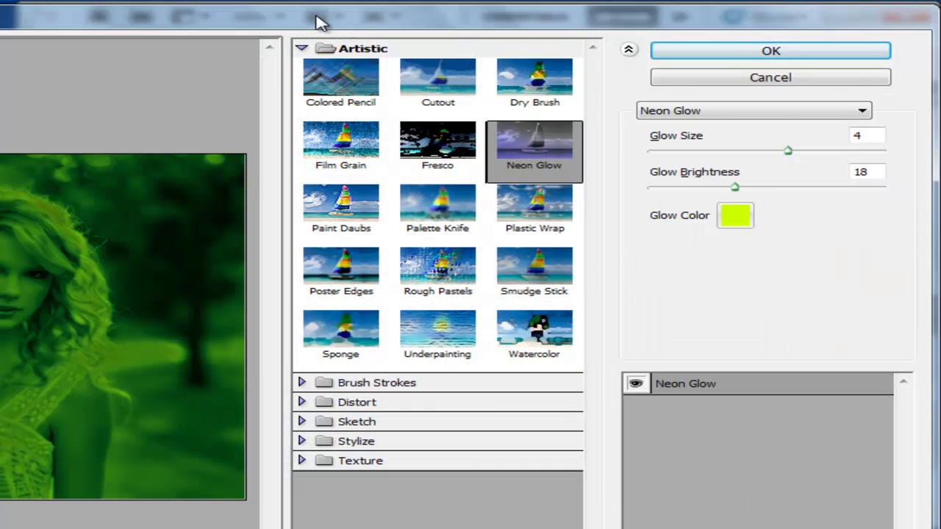
{"action": "mouse_move", "coordinate": [321, 22]}
{"action": "left_mouse_down"}
{"action": "mouse_move", "coordinate": [568, 20]}
{"action": "mouse_move", "coordinate": [325, 25]}
{"action": "left_mouse_up"}
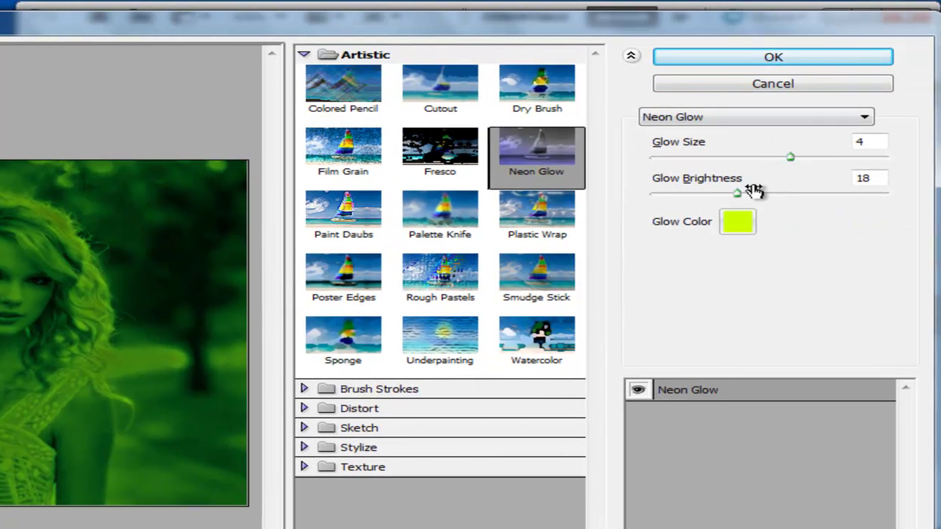
Step: Set the Neon Glow colour to a bright yellow-green
{"action": "left_click", "coordinate": [739, 222]}
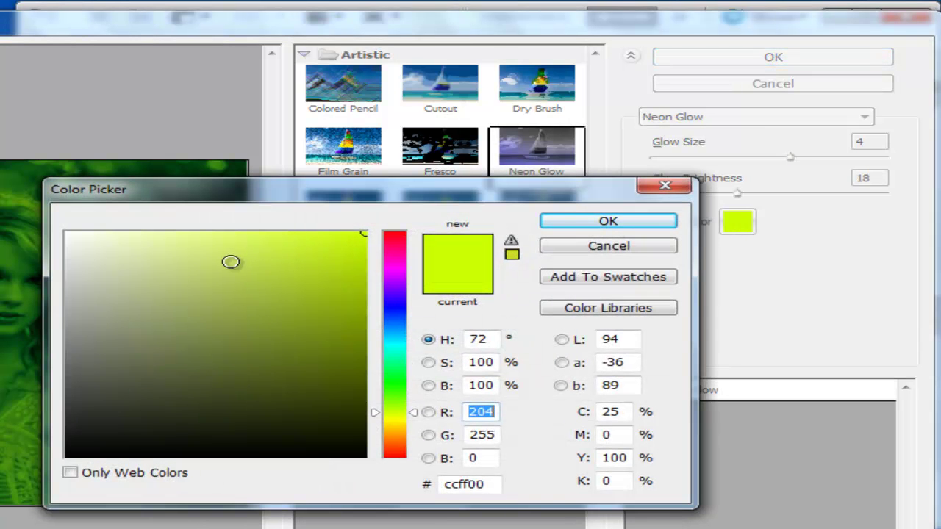
{"action": "mouse_move", "coordinate": [232, 261]}
{"action": "left_mouse_down"}
{"action": "mouse_move", "coordinate": [111, 405]}
{"action": "mouse_move", "coordinate": [382, 279]}
{"action": "left_mouse_up"}
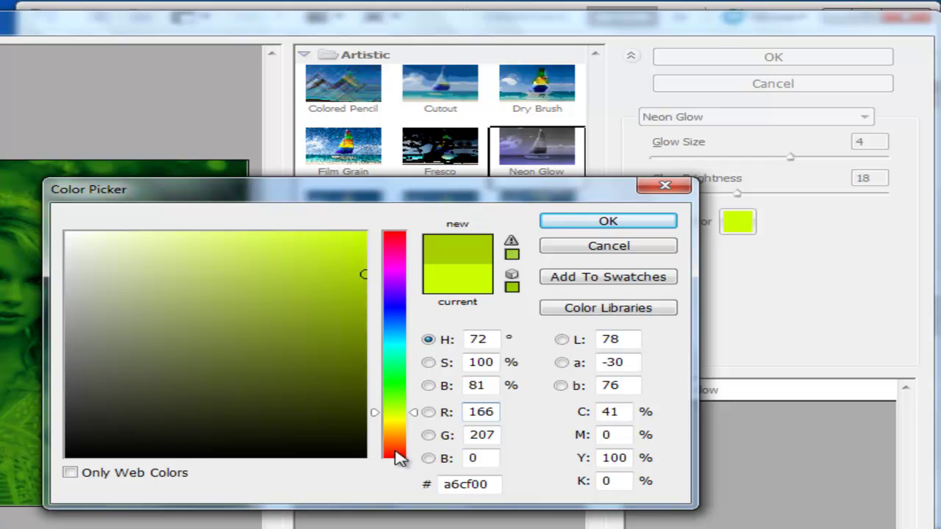
{"action": "mouse_move", "coordinate": [396, 427]}
{"action": "left_mouse_down"}
{"action": "mouse_move", "coordinate": [396, 406]}
{"action": "mouse_move", "coordinate": [397, 414]}
{"action": "left_mouse_up"}
{"action": "mouse_move", "coordinate": [355, 384]}
{"action": "left_mouse_down"}
{"action": "mouse_move", "coordinate": [361, 221]}
{"action": "mouse_move", "coordinate": [349, 227]}
{"action": "mouse_move", "coordinate": [335, 218]}
{"action": "left_mouse_up"}
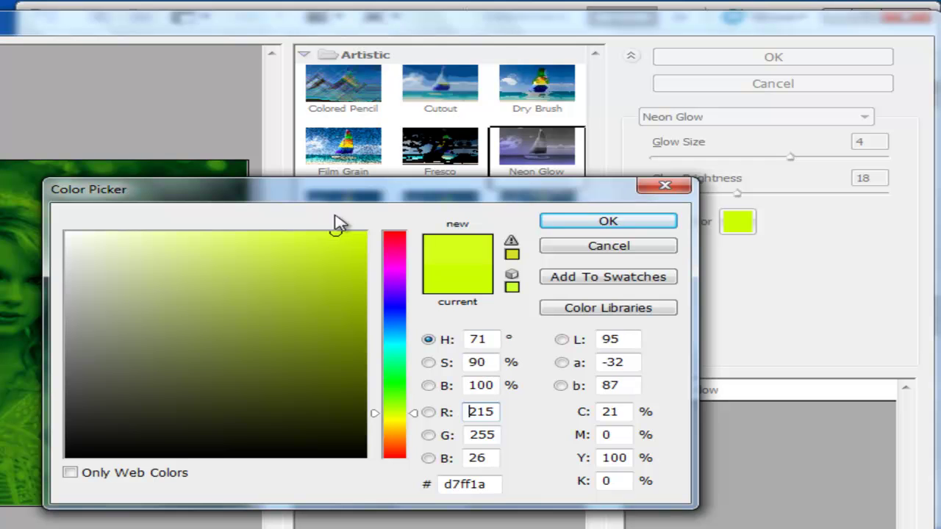
{"action": "left_click", "coordinate": [581, 225]}
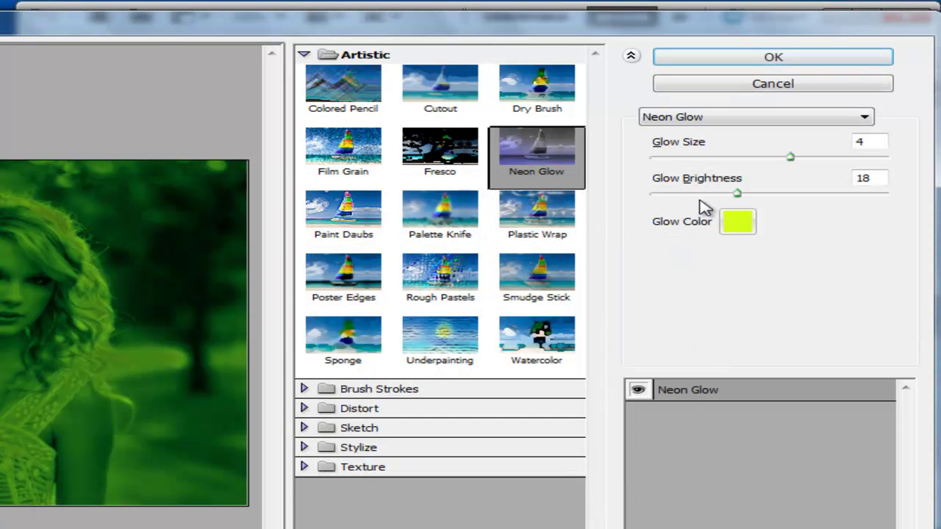
Step: Set Glow Size 6 and Glow Brightness 21, then apply the Neon Glow
{"action": "left_click_drag", "start_coordinate": [737, 194], "coordinate": [752, 199]}
{"action": "mouse_move", "coordinate": [790, 156]}
{"action": "left_mouse_down"}
{"action": "mouse_move", "coordinate": [763, 163]}
{"action": "mouse_move", "coordinate": [801, 164]}
{"action": "left_mouse_up"}
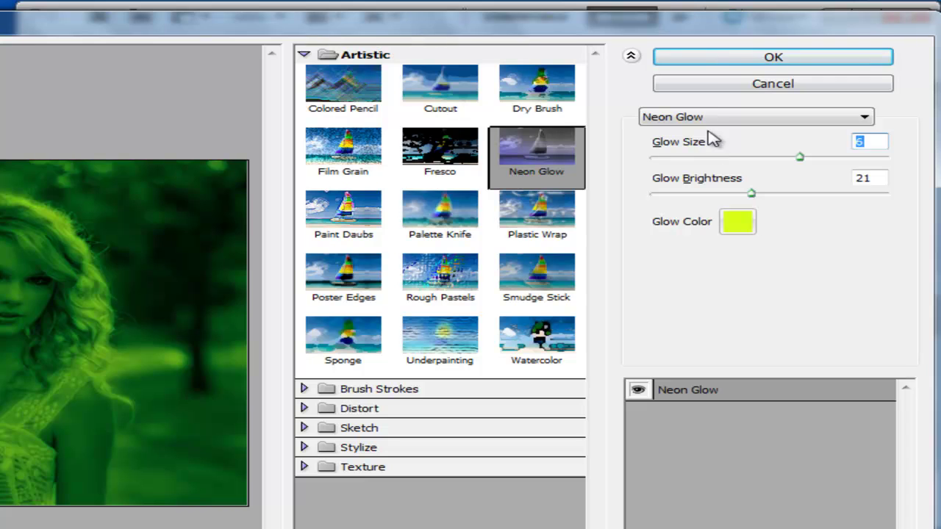
{"action": "left_click", "coordinate": [727, 60]}
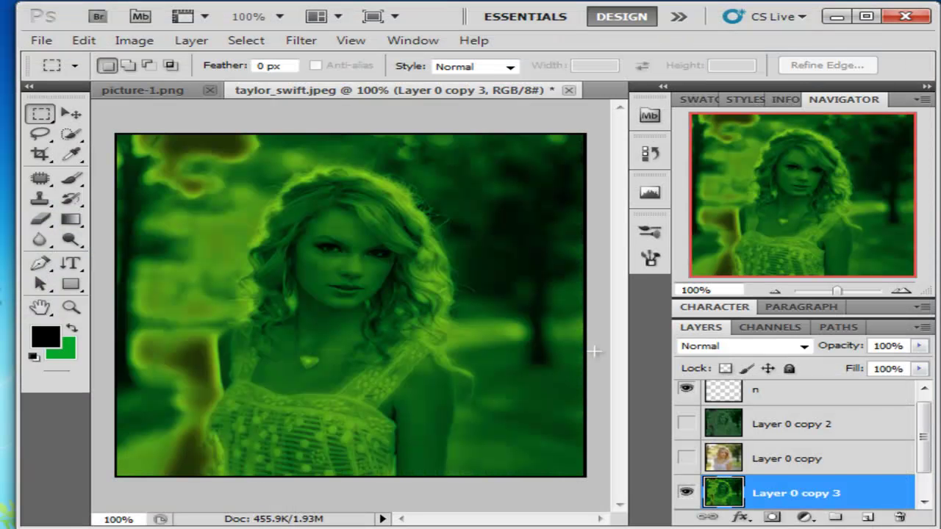
Step: Set Layer 0 copy 3's blend mode to Overlay in Layer Style
{"action": "double_click", "coordinate": [744, 501]}
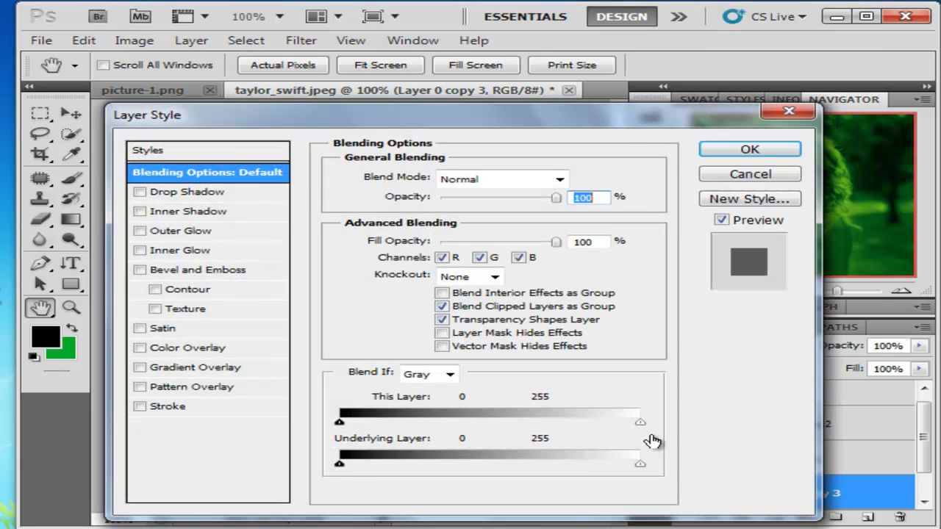
{"action": "left_click", "coordinate": [452, 180]}
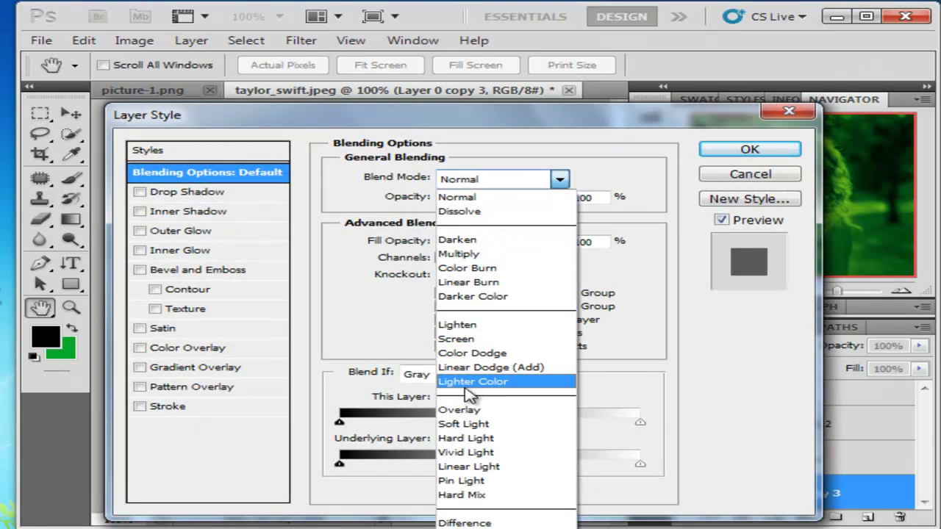
{"action": "left_click", "coordinate": [459, 410]}
{"action": "left_click_drag", "start_coordinate": [373, 121], "coordinate": [553, 199]}
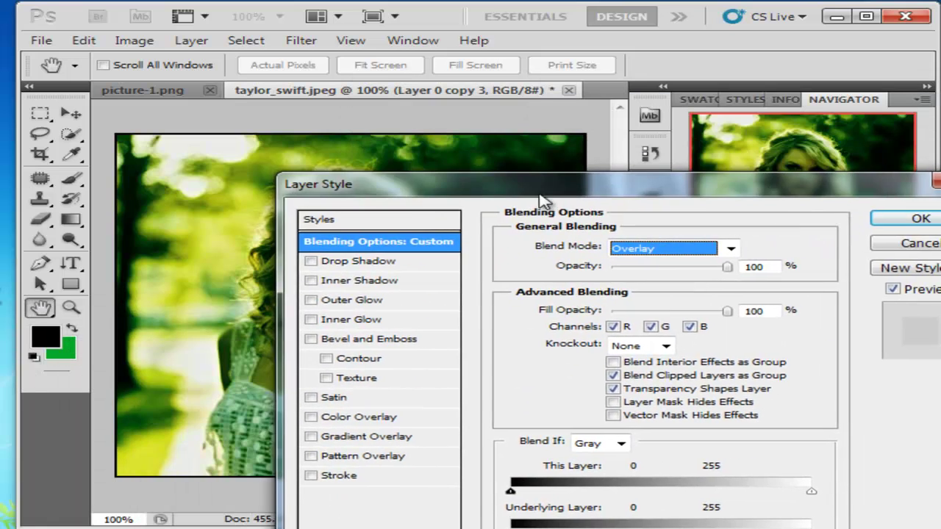
{"action": "key", "text": "Return"}
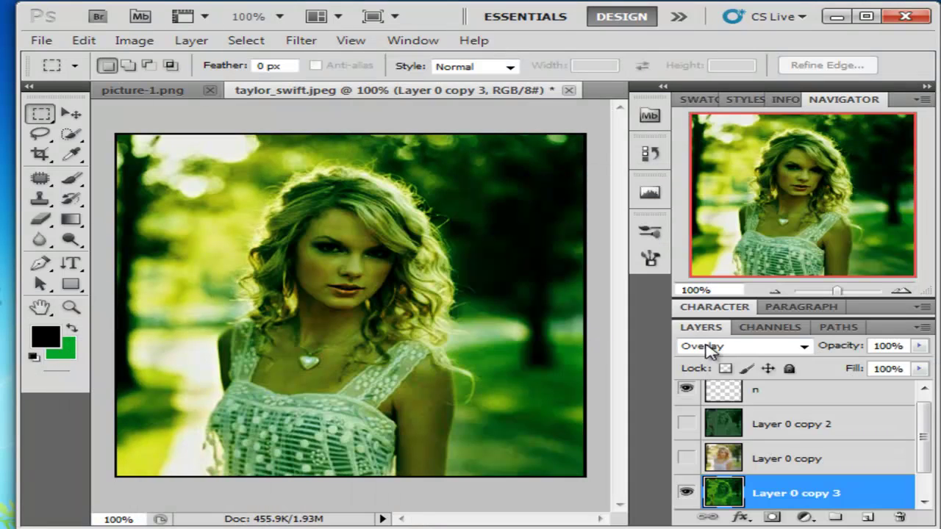
{"action": "scroll", "coordinate": [703, 408], "scroll_direction": "down", "scroll_amount": 1}
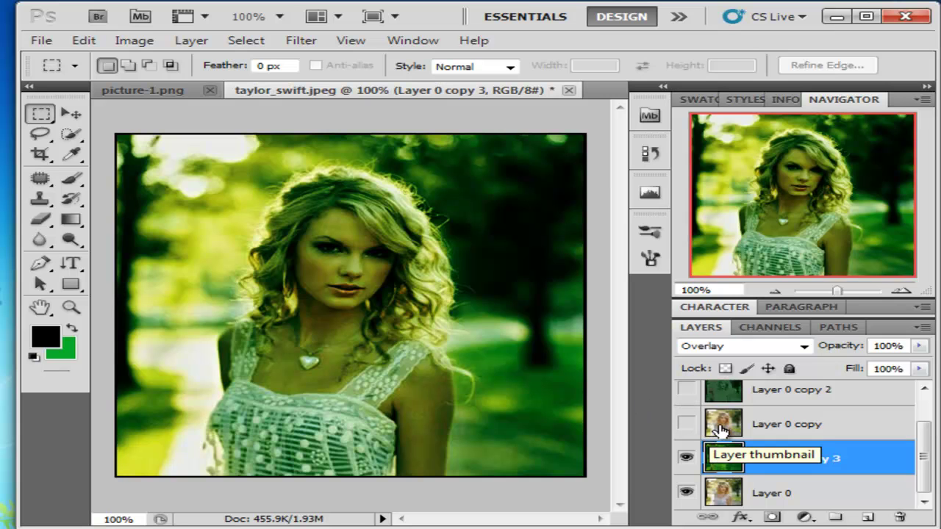
Step: Show the blurred Layer 0 copy above Layer 0 copy 3 and turn on Layer 0 copy 2
{"action": "left_click_drag", "start_coordinate": [721, 430], "coordinate": [694, 468]}
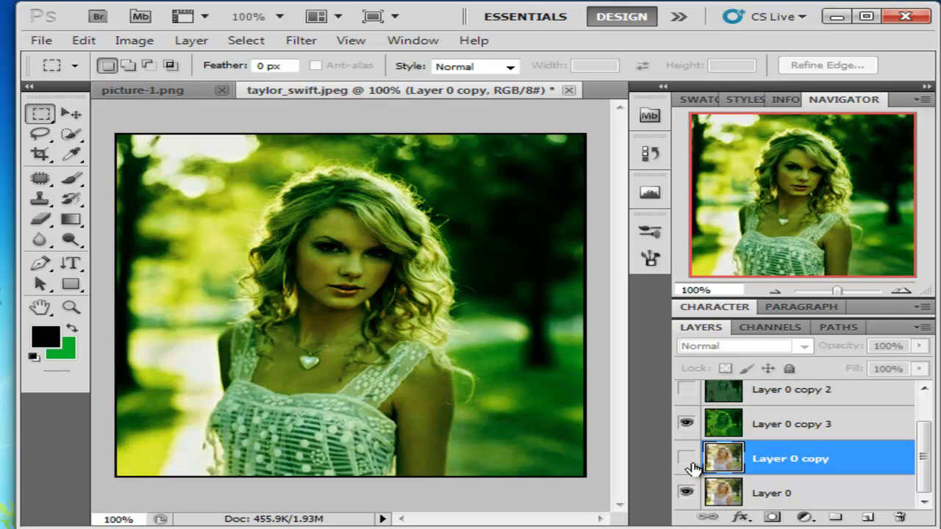
{"action": "left_click", "coordinate": [687, 458]}
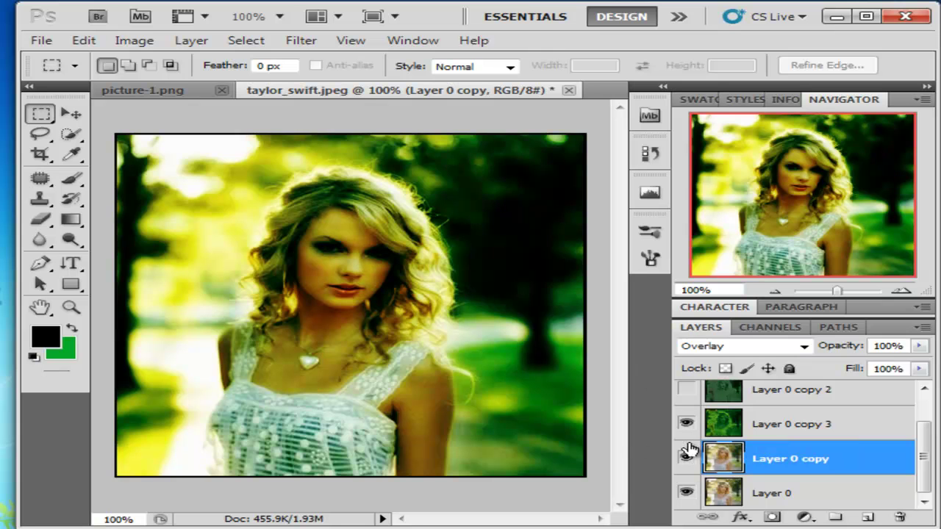
{"action": "left_click_drag", "start_coordinate": [716, 453], "coordinate": [725, 423]}
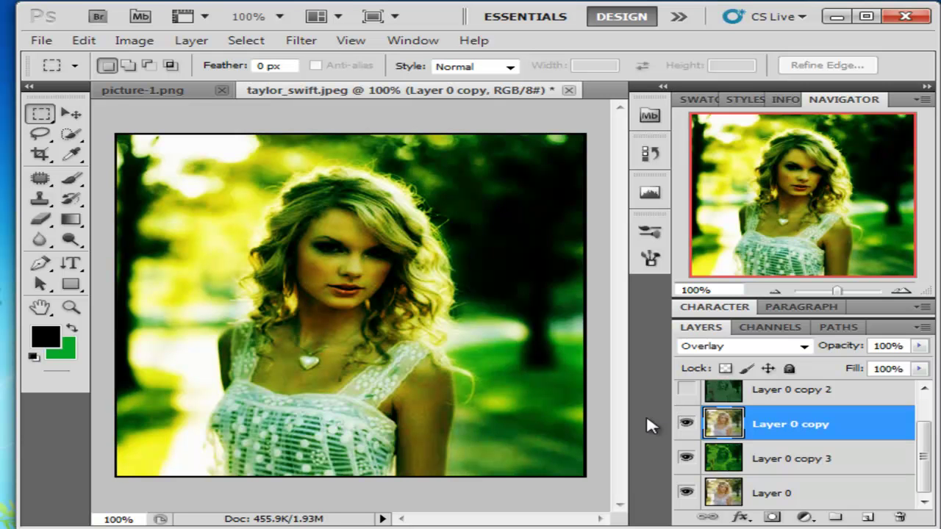
{"action": "left_click", "coordinate": [688, 390]}
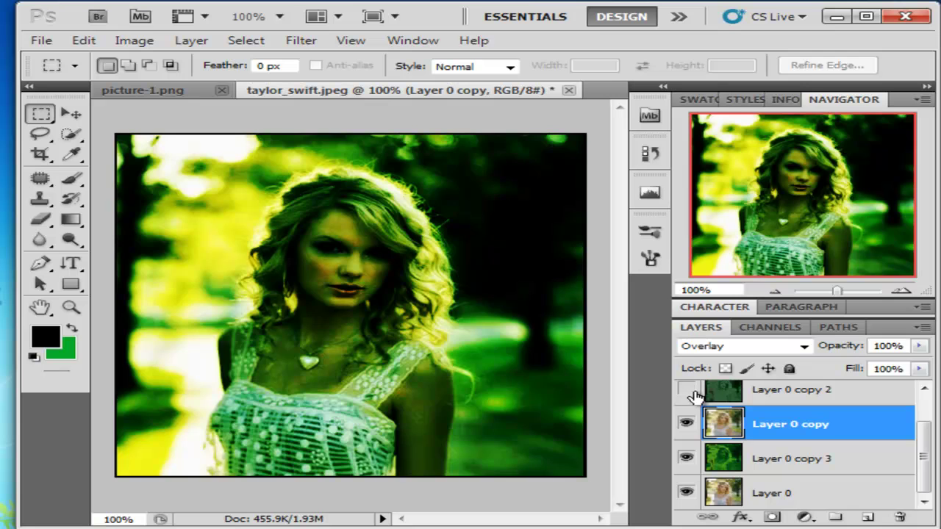
{"action": "scroll", "coordinate": [697, 450], "scroll_direction": "up", "scroll_amount": 1}
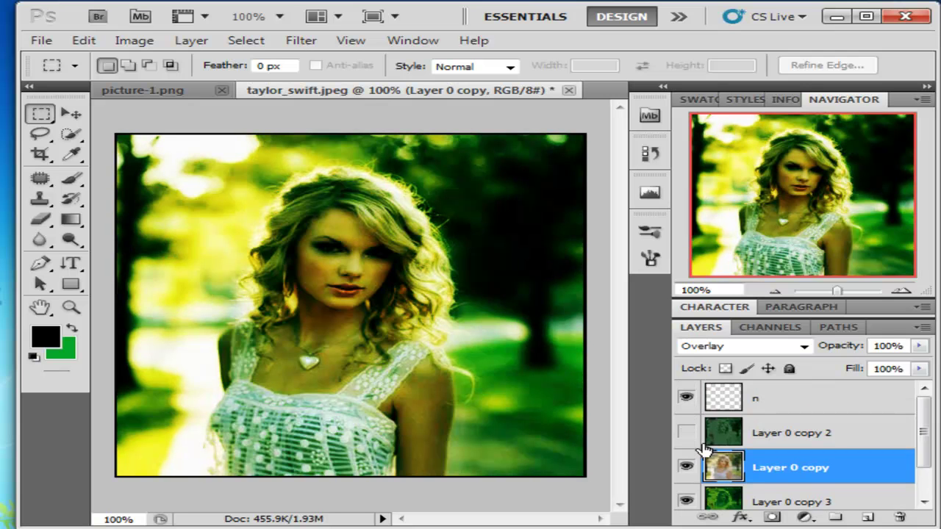
Step: Hide layer n and add a new empty Layer 1 above it
{"action": "left_click", "coordinate": [688, 399]}
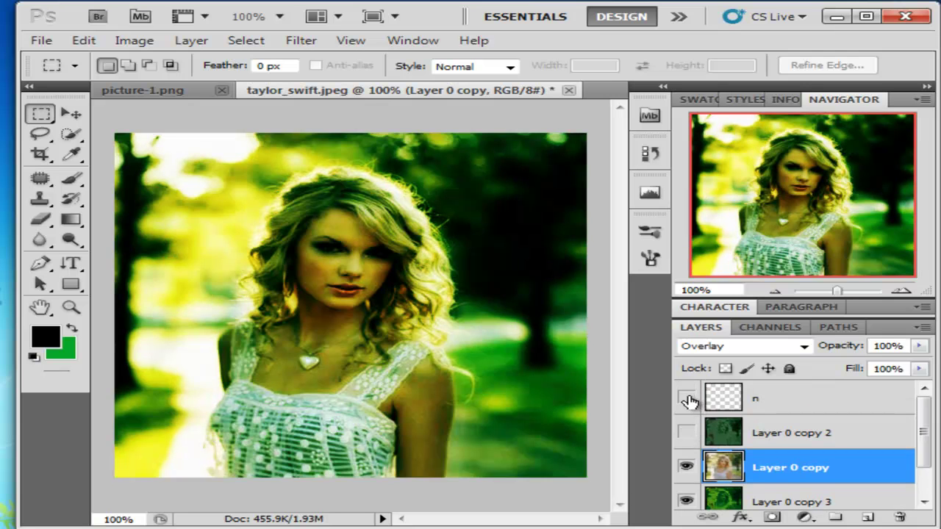
{"action": "left_click", "coordinate": [758, 414]}
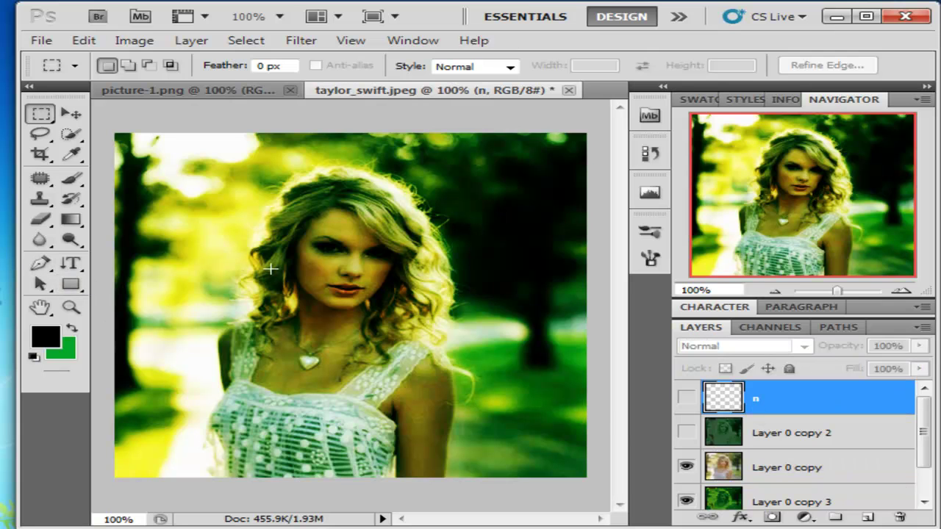
{"action": "key", "text": "ctrl+shift+n"}
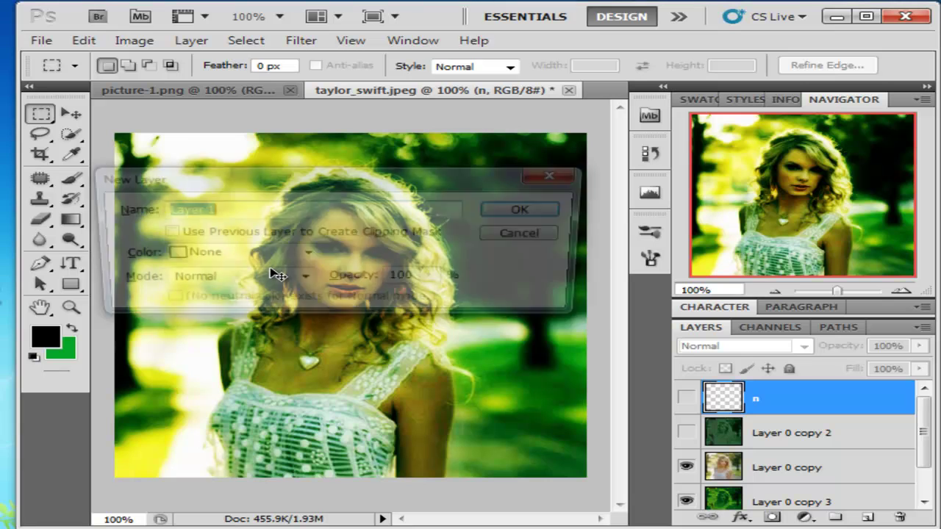
{"action": "key", "text": "Return"}
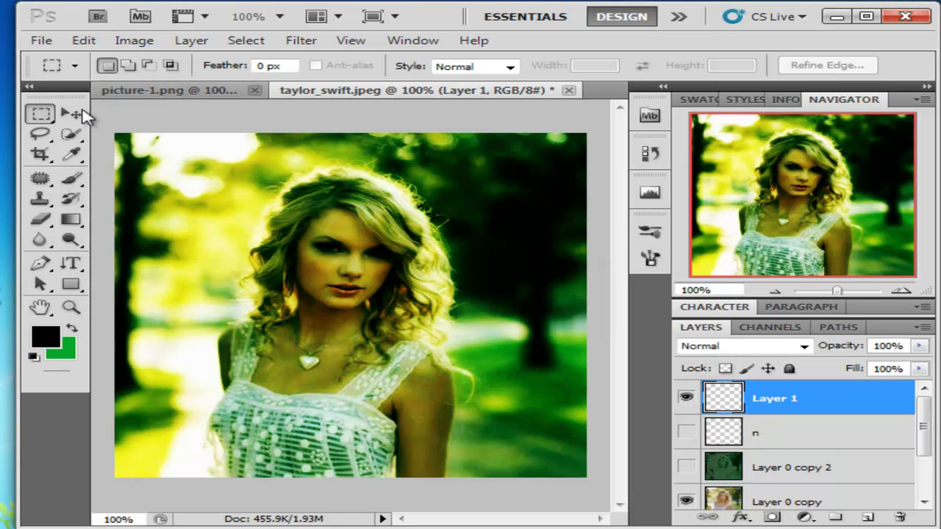
Step: Draw a rectangular marquee near the photo's upper-left corner and invert the selection
{"action": "right_click", "coordinate": [43, 114]}
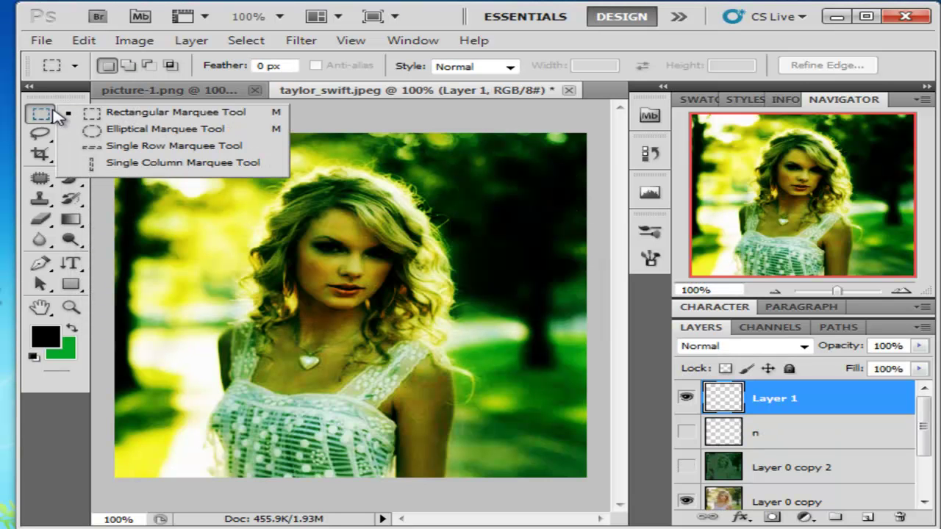
{"action": "left_click", "coordinate": [103, 118]}
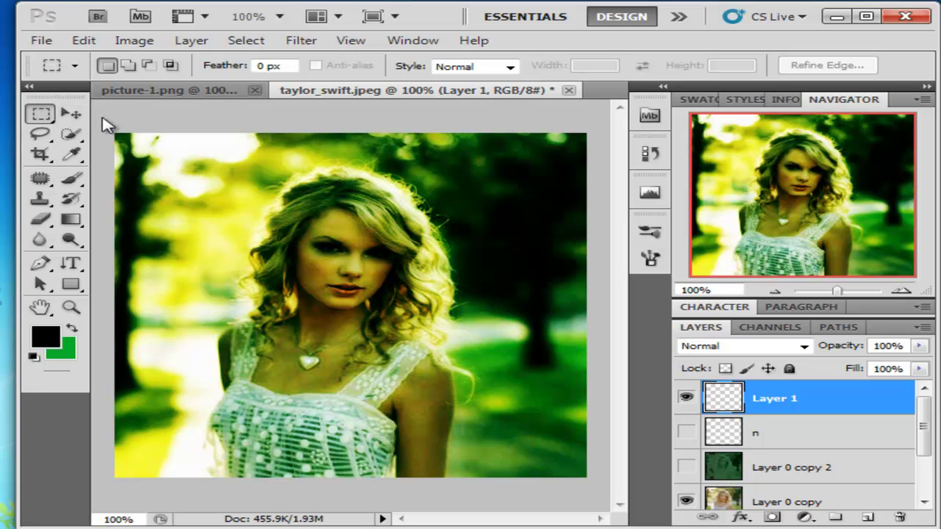
{"action": "left_click_drag", "start_coordinate": [841, 294], "coordinate": [848, 293]}
{"action": "left_click_drag", "start_coordinate": [818, 207], "coordinate": [742, 163]}
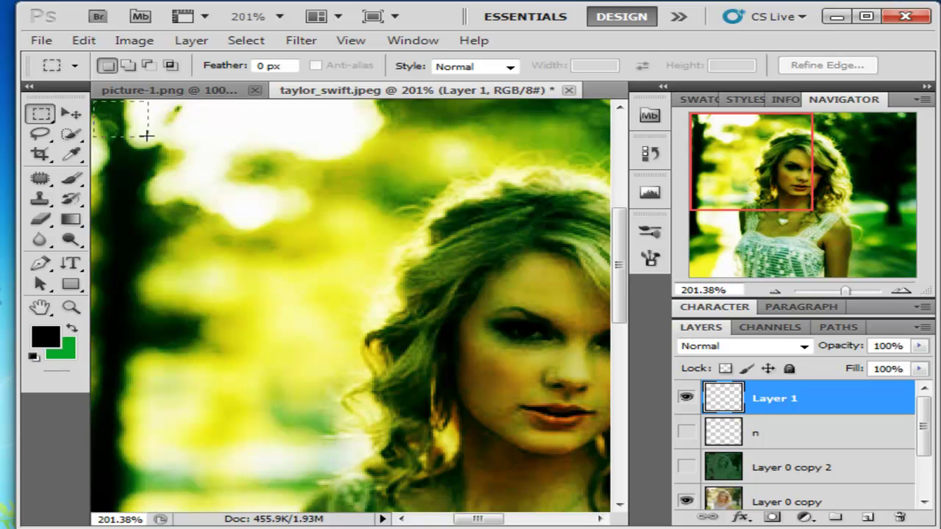
{"action": "left_click_drag", "start_coordinate": [146, 136], "coordinate": [207, 186]}
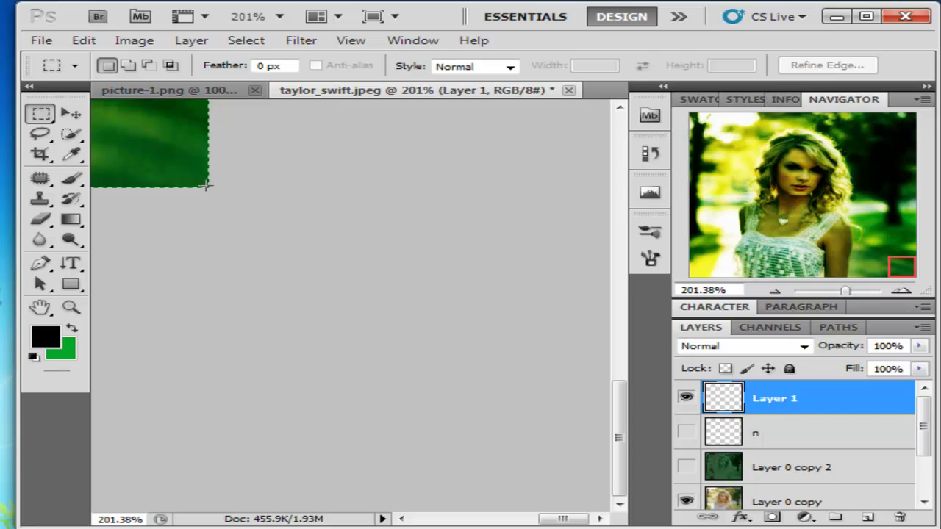
{"action": "right_click", "coordinate": [206, 187]}
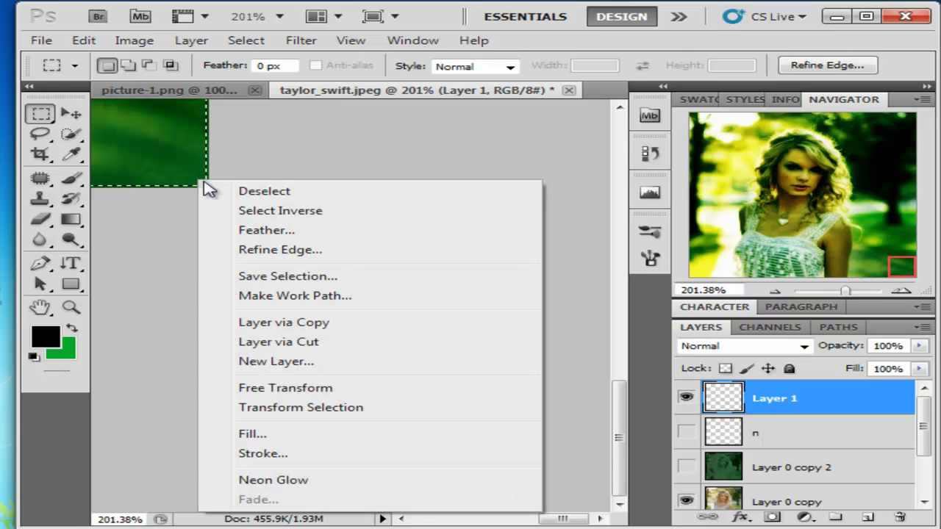
{"action": "left_click", "coordinate": [230, 211]}
Step: Set the zoom to 100% and switch from the Brush back to the Rectangular Marquee tool
{"action": "left_click", "coordinate": [706, 290]}
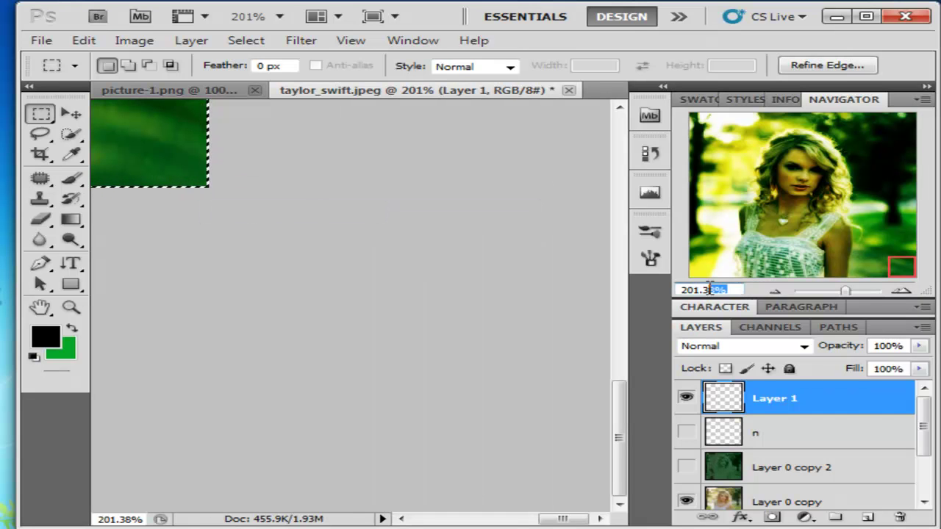
{"action": "type", "text": "100"}
{"action": "key", "text": "Return"}
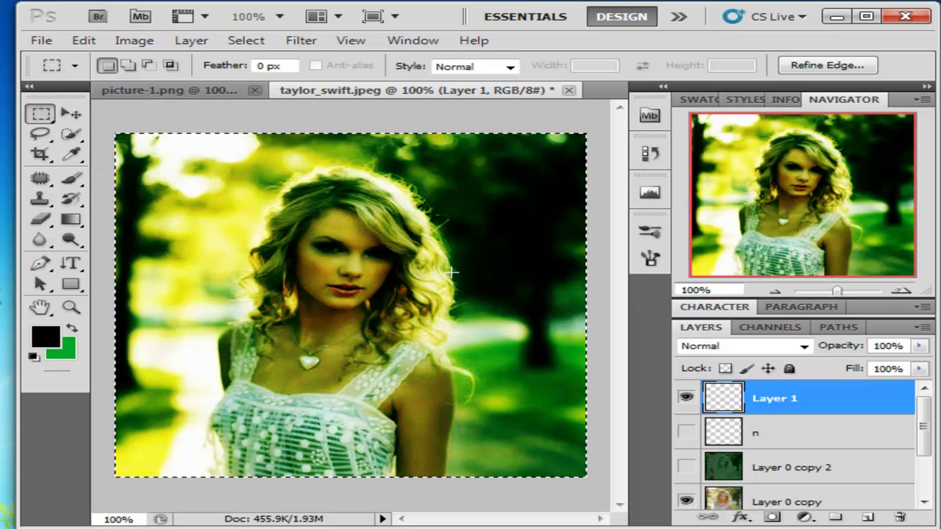
{"action": "left_click", "coordinate": [61, 180]}
{"action": "left_click", "coordinate": [62, 182]}
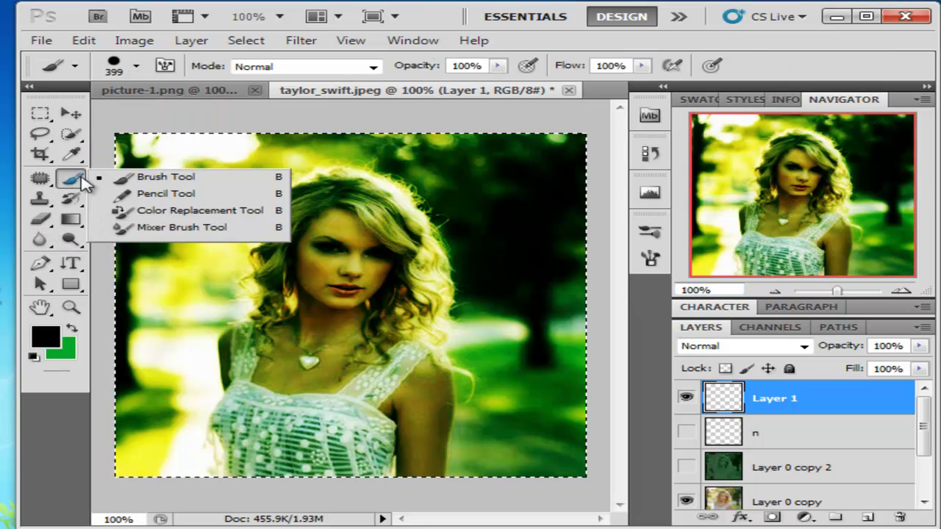
{"action": "left_click", "coordinate": [158, 176]}
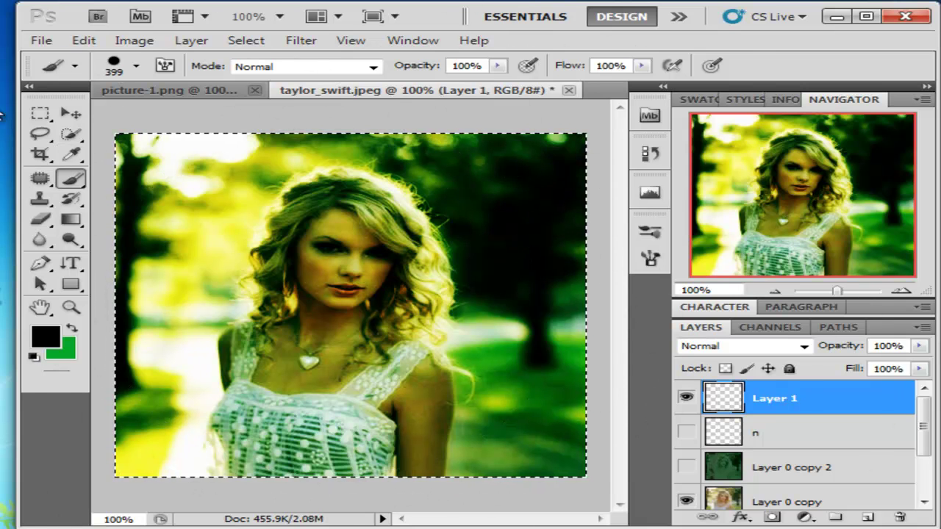
{"action": "right_click", "coordinate": [40, 114]}
{"action": "left_click", "coordinate": [184, 112]}
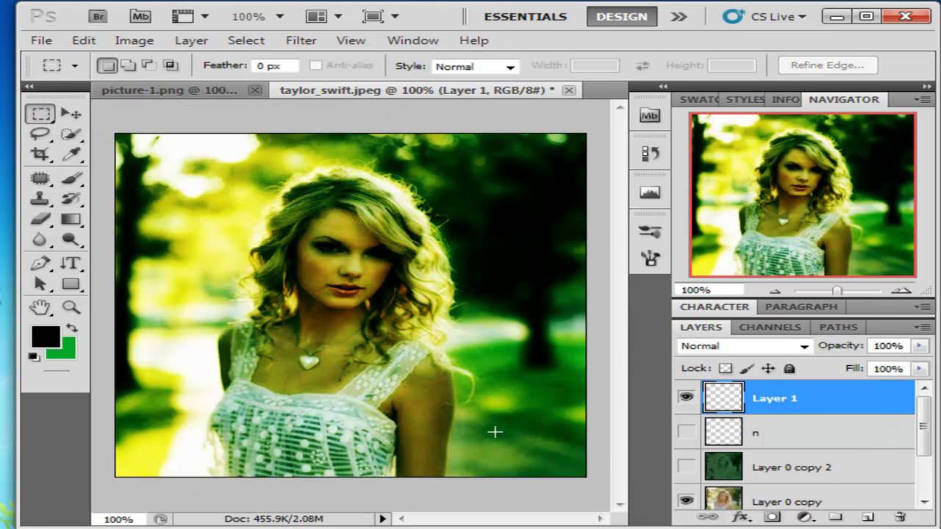
Step: Hide Layer 0 copy 3 and load the 240 px grass-blade brush, undoing a test stamp
{"action": "scroll", "coordinate": [717, 463], "scroll_direction": "down", "scroll_amount": 2}
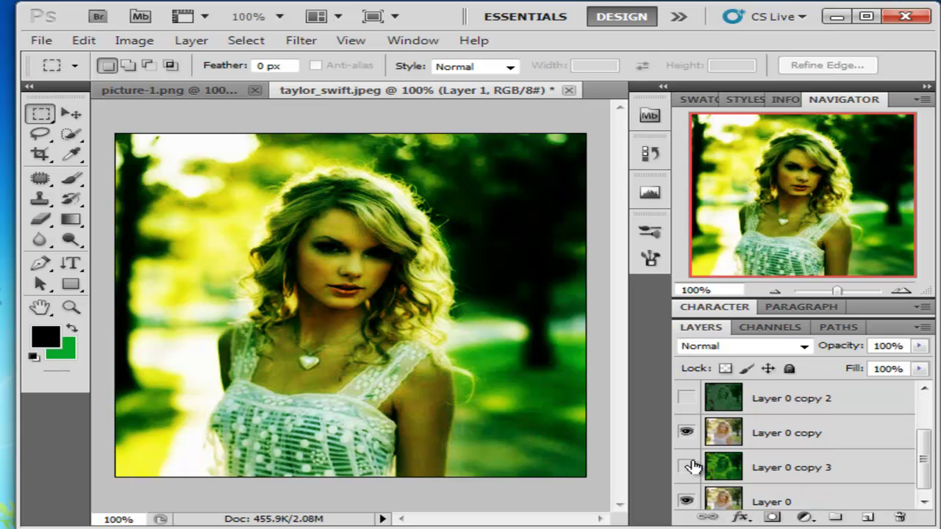
{"action": "left_click", "coordinate": [689, 465]}
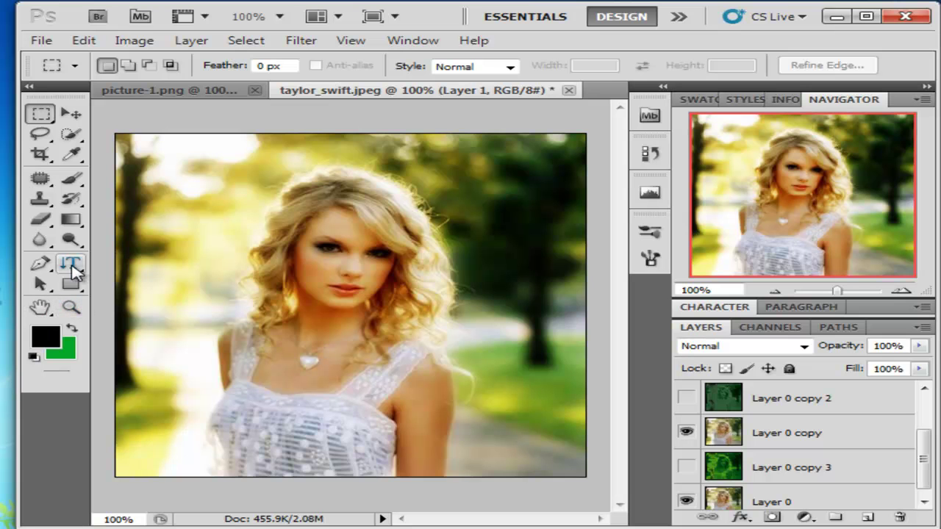
{"action": "left_click", "coordinate": [72, 179]}
{"action": "left_click", "coordinate": [147, 174]}
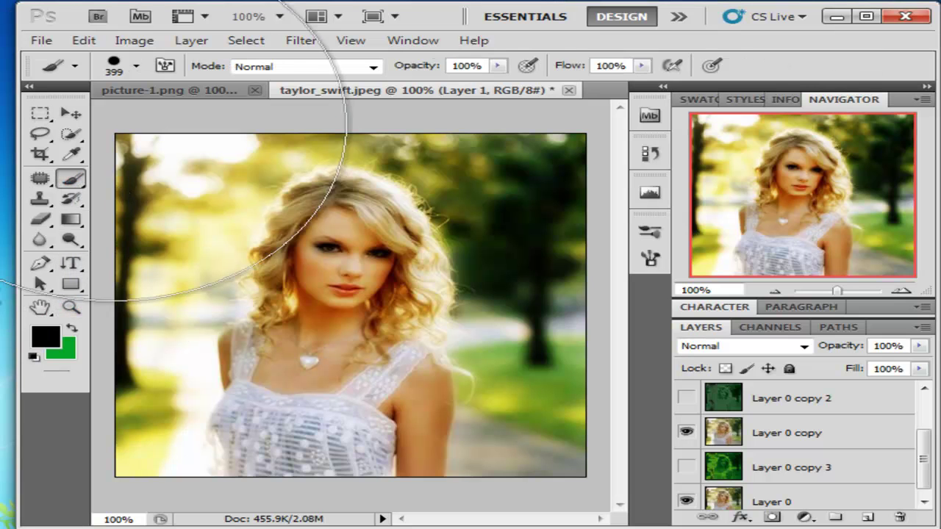
{"action": "left_click", "coordinate": [136, 66]}
{"action": "scroll", "coordinate": [233, 258], "scroll_direction": "down", "scroll_amount": 2}
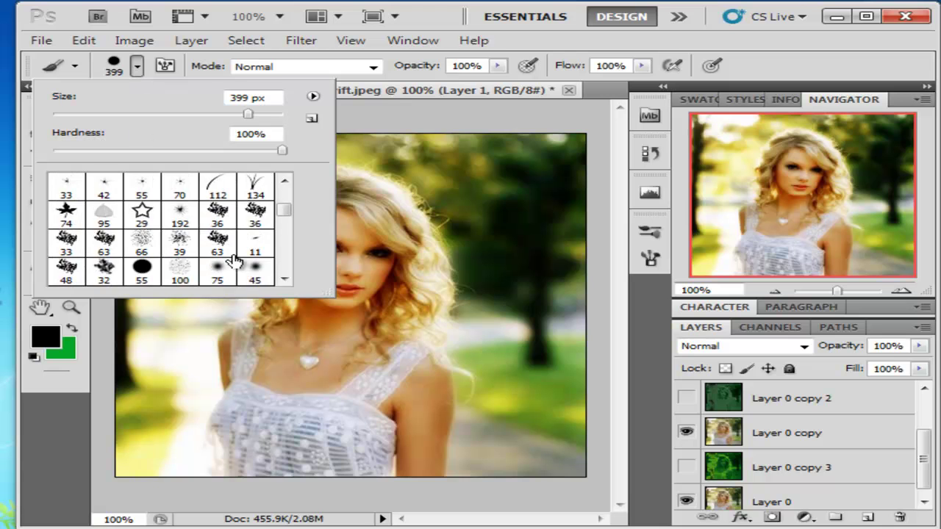
{"action": "scroll", "coordinate": [234, 259], "scroll_direction": "down", "scroll_amount": 10}
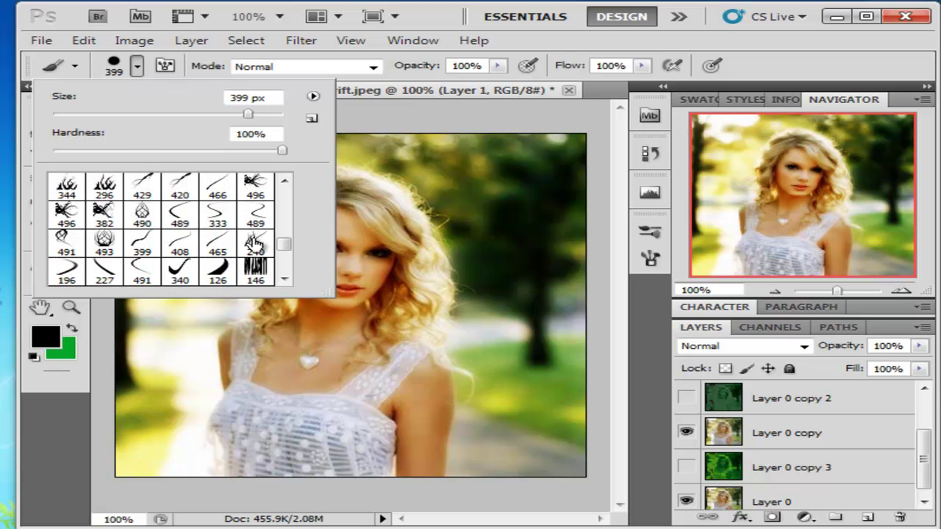
{"action": "left_click", "coordinate": [255, 244]}
{"action": "left_click", "coordinate": [520, 379]}
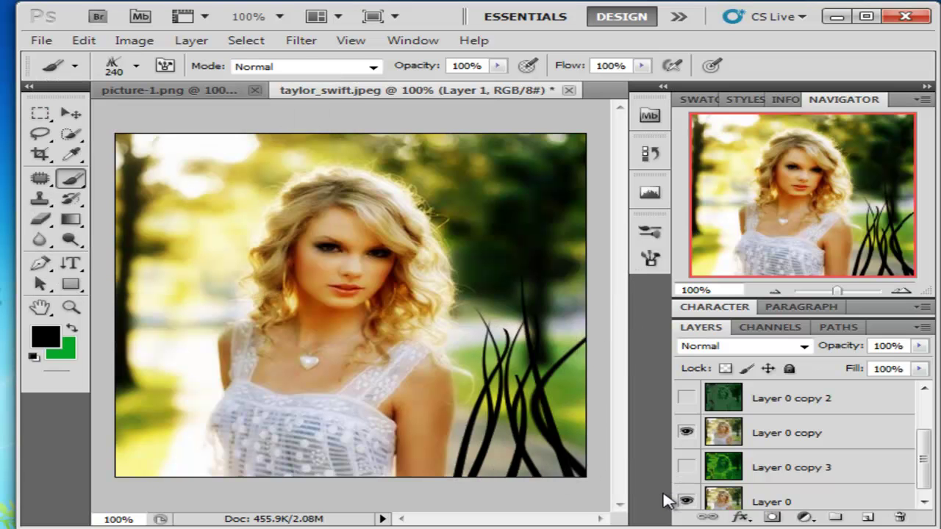
{"action": "key", "text": "ctrl+z"}
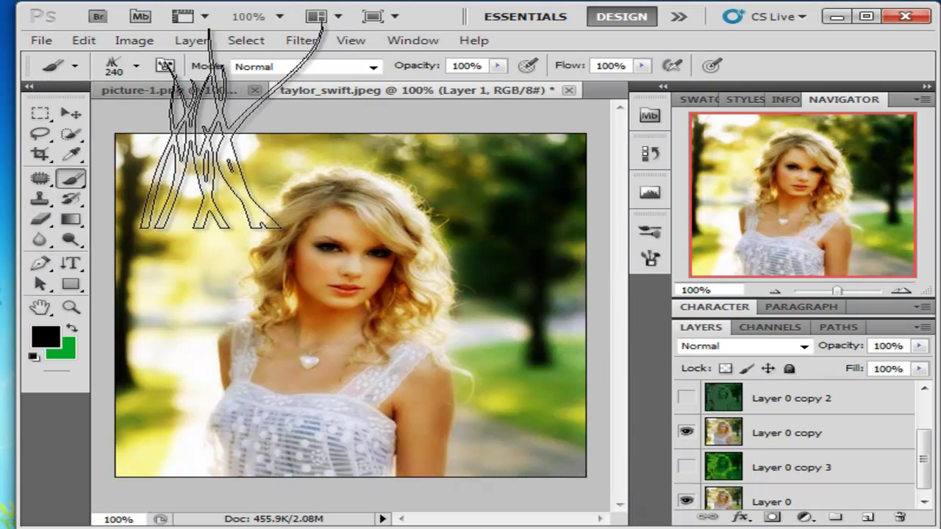